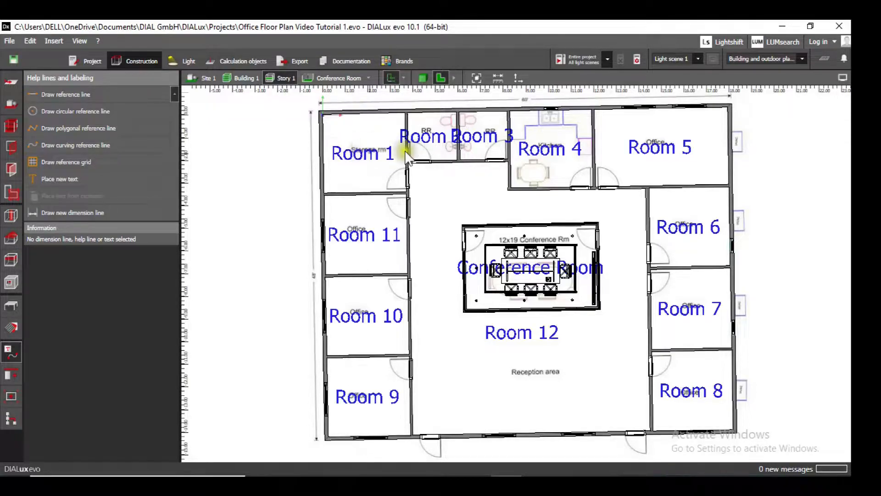
- Rename the Room 1 space, located at the plan's storage room, as Storage
left_click(390, 154)
scroll(381, 159, "up", 2)
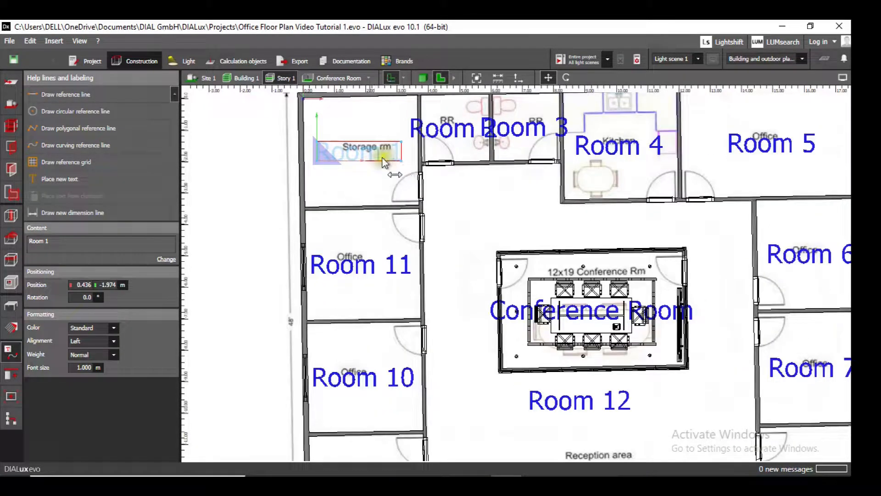
left_click(408, 156)
left_click(412, 148)
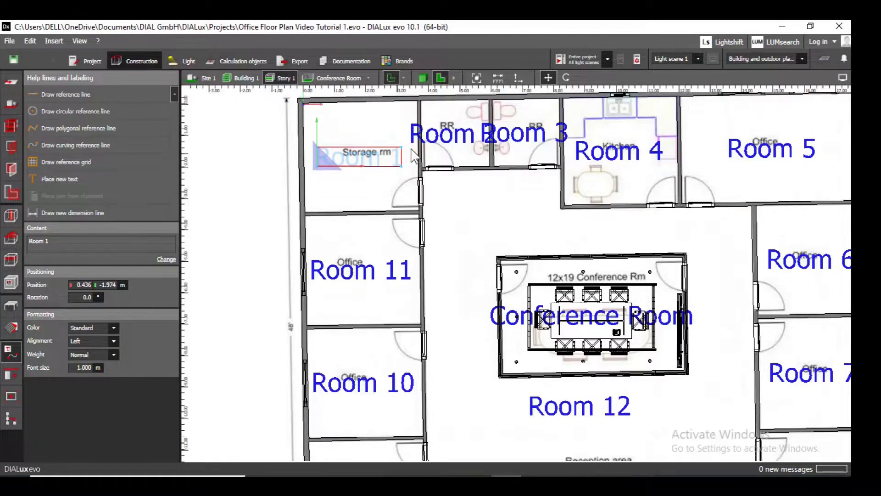
scroll(411, 149, "up", 1)
scroll(410, 149, "up", 2)
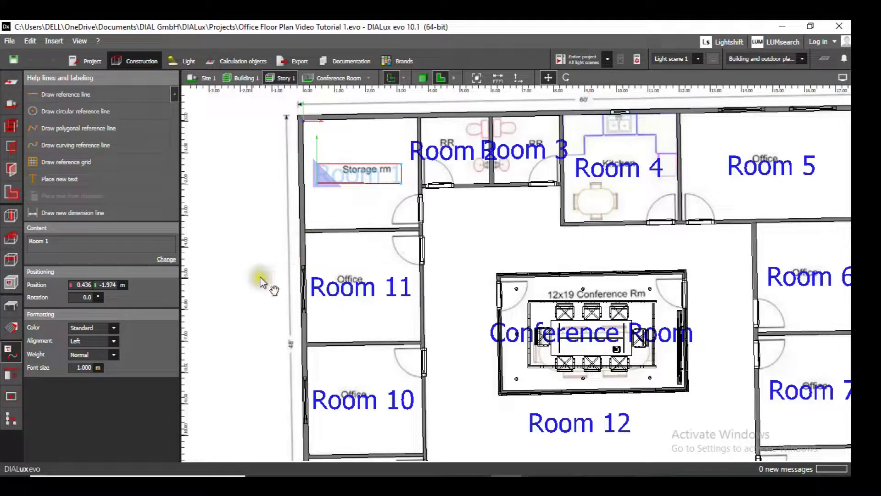
left_click(168, 261)
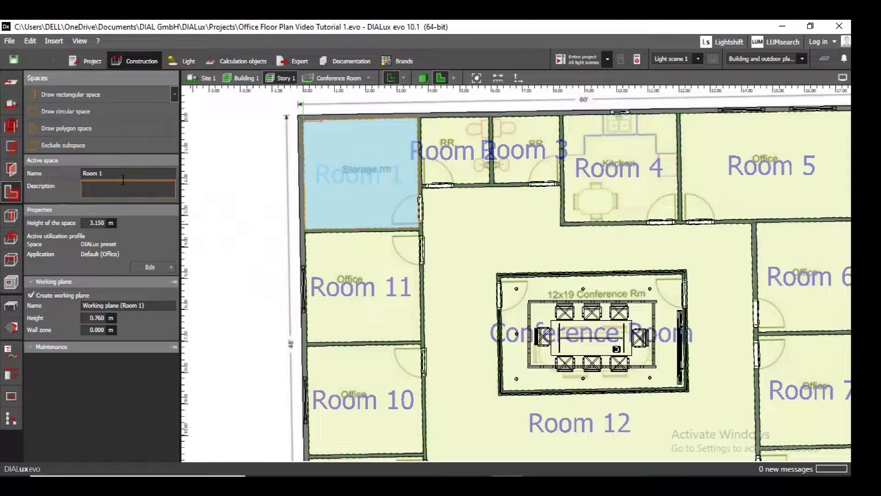
left_click(117, 174)
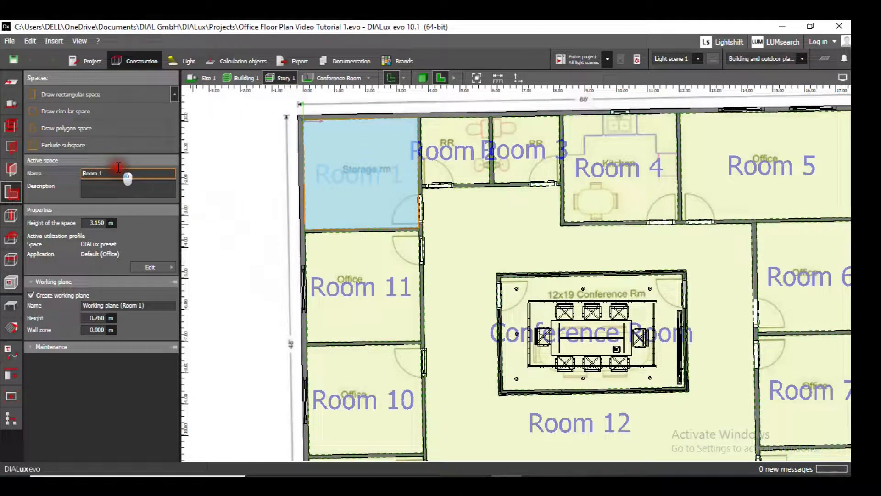
double_click(119, 168)
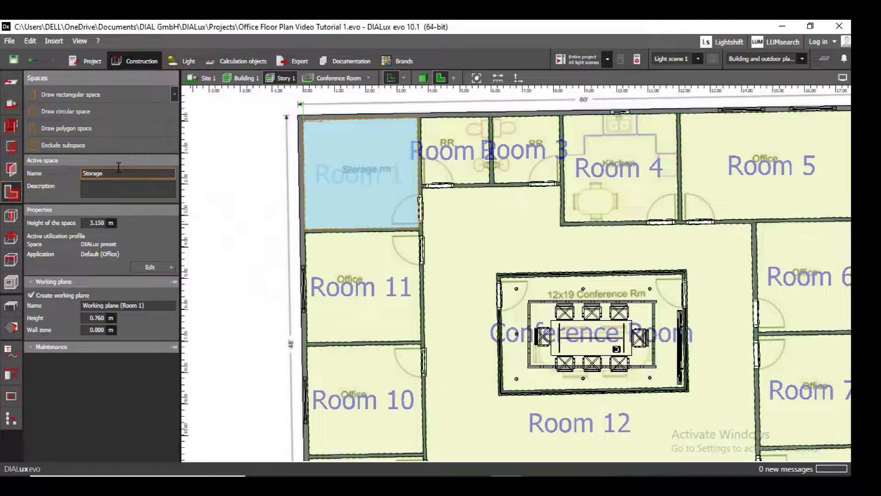
key("Return")
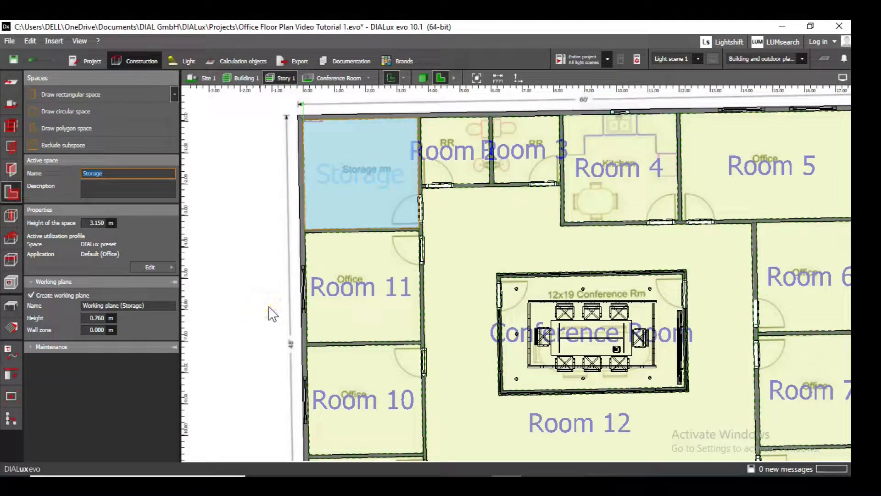
- Rename the Room 11 space directly below Storage as Office 1
left_click(308, 304)
scroll(385, 323, "up", 2)
scroll(384, 327, "down", 1)
left_click(427, 297)
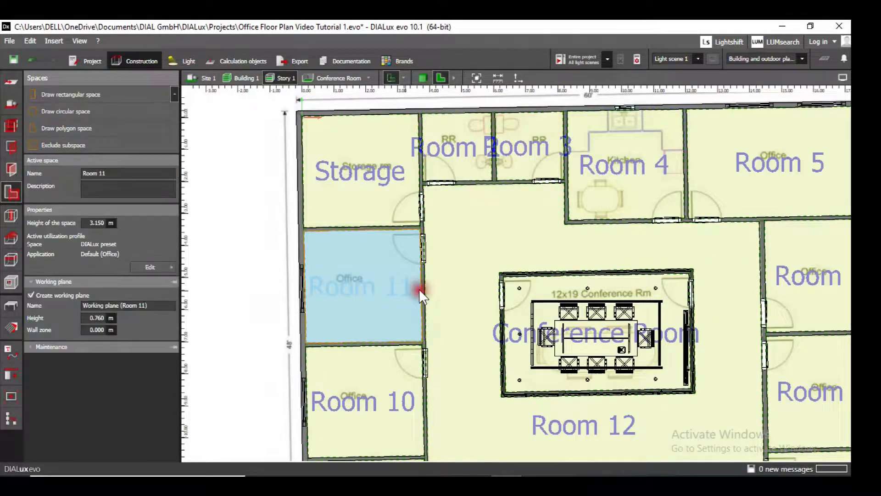
left_click(116, 172)
key("Return")
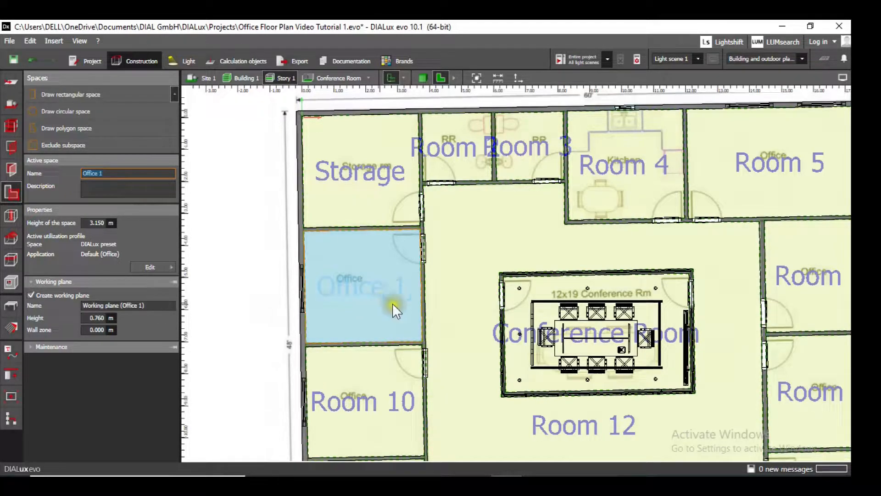
key("Escape")
- Rename the Room 10 space directly below Office 1 as Office 2
scroll(392, 304, "up", 3)
scroll(392, 304, "down", 3)
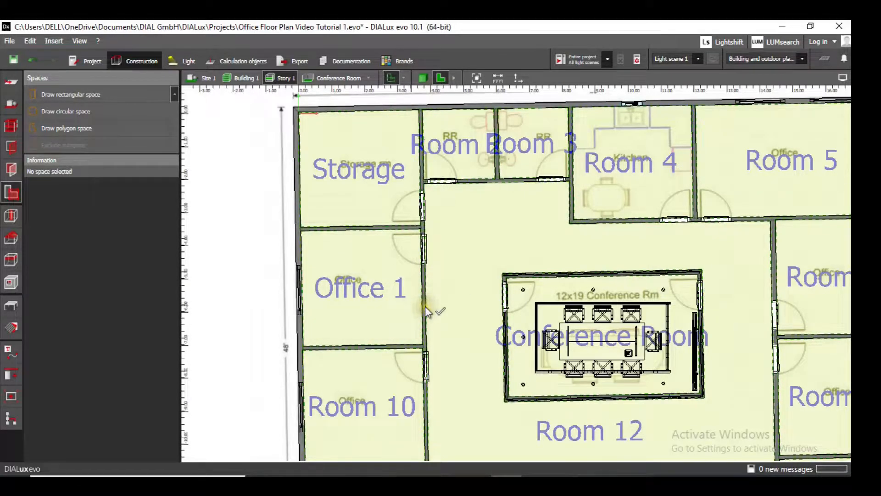
scroll(426, 313, "down", 3)
scroll(442, 334, "up", 2)
right_click_drag(464, 340, 463, 258)
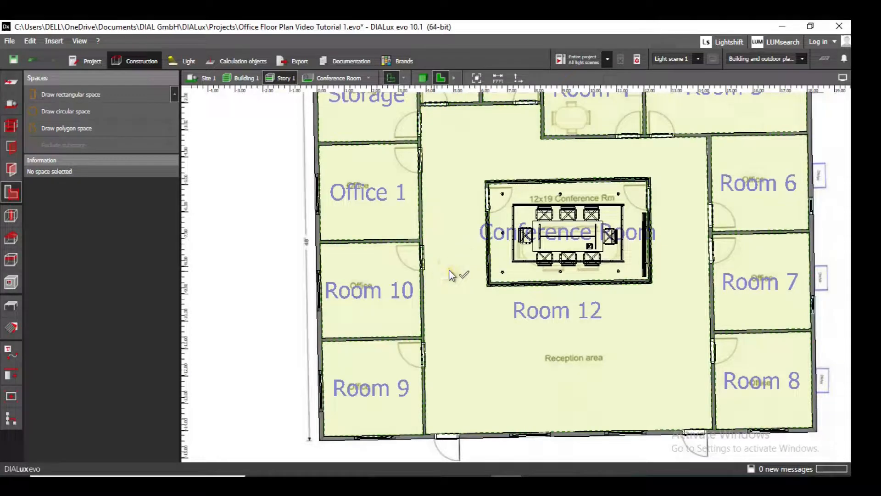
scroll(450, 283, "down", 1)
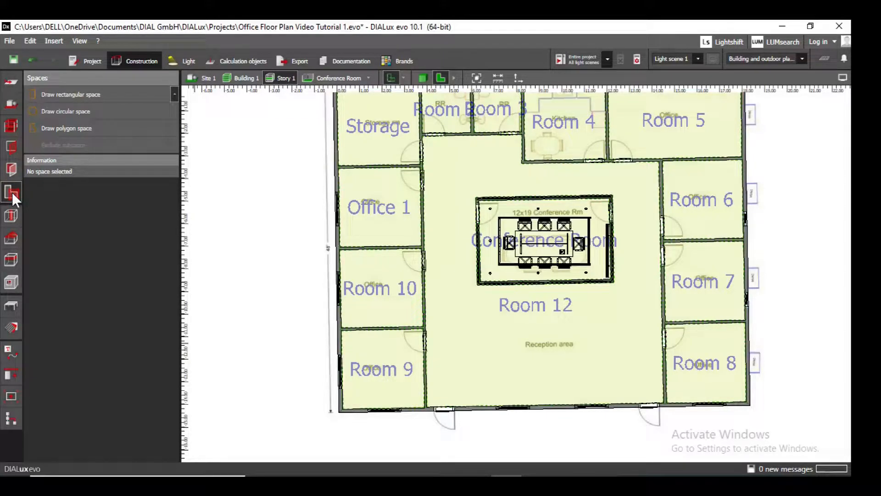
left_click(9, 356)
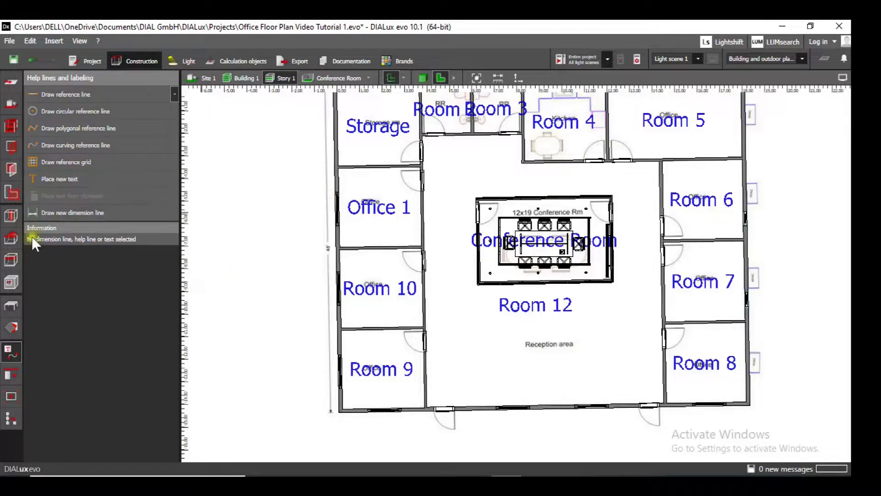
left_click(10, 194)
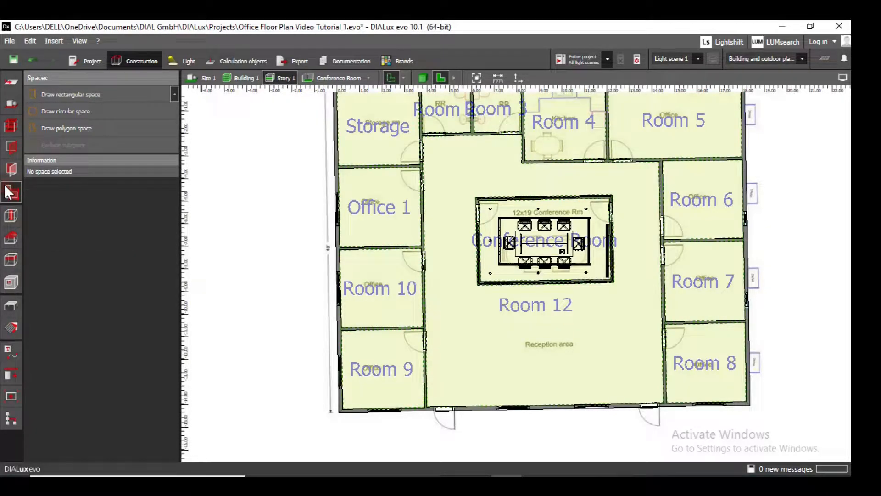
left_click(410, 297)
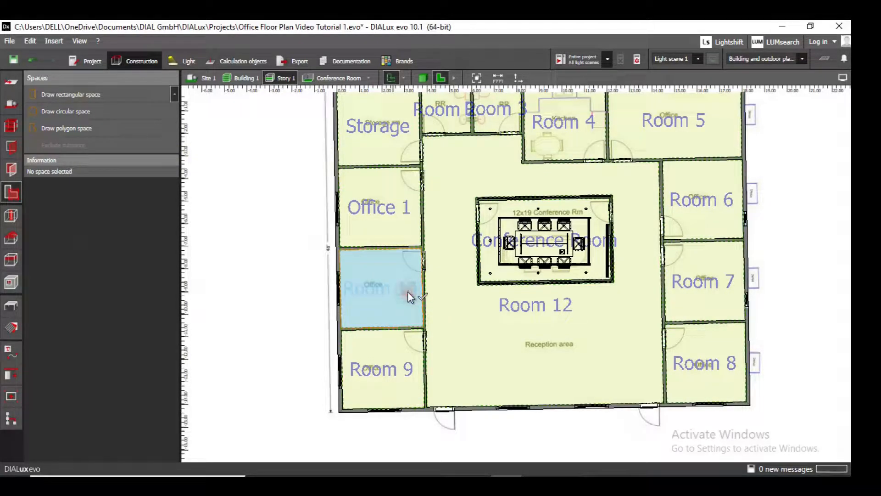
left_click(127, 171)
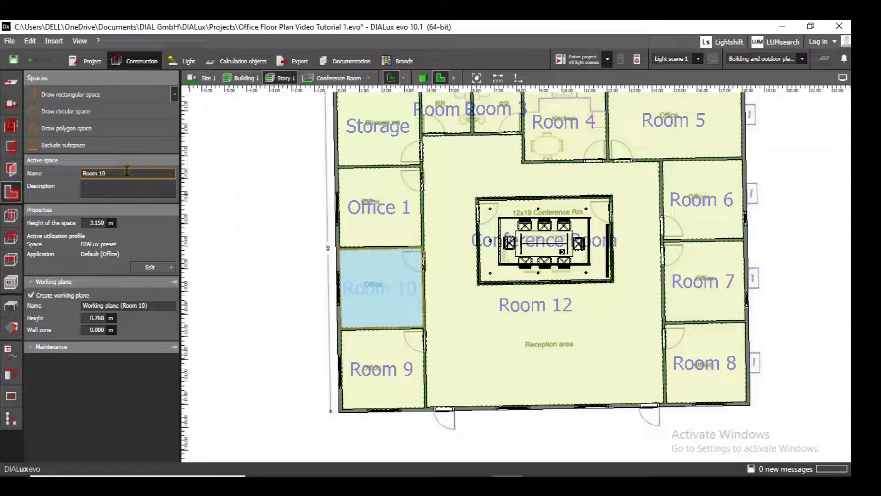
triple_click(126, 171)
type("Office 2")
key("Return")
left_click(296, 329)
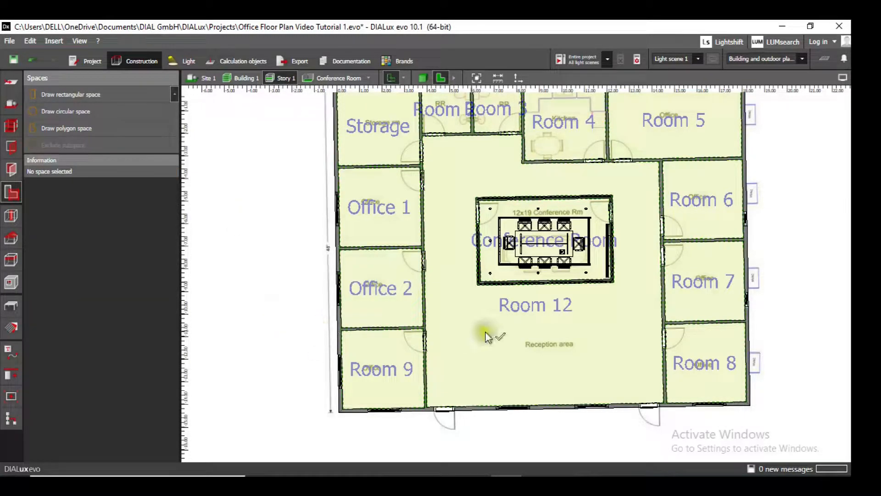
scroll(482, 337, "down", 2)
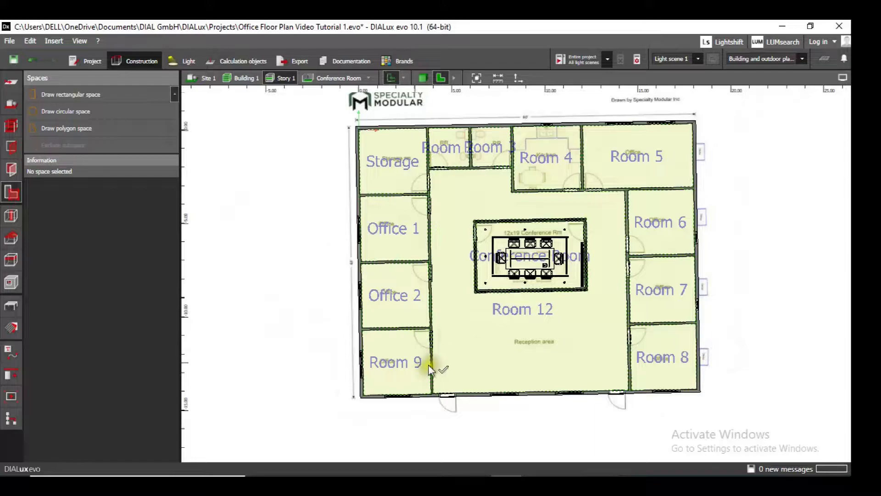
scroll(399, 366, "up", 4)
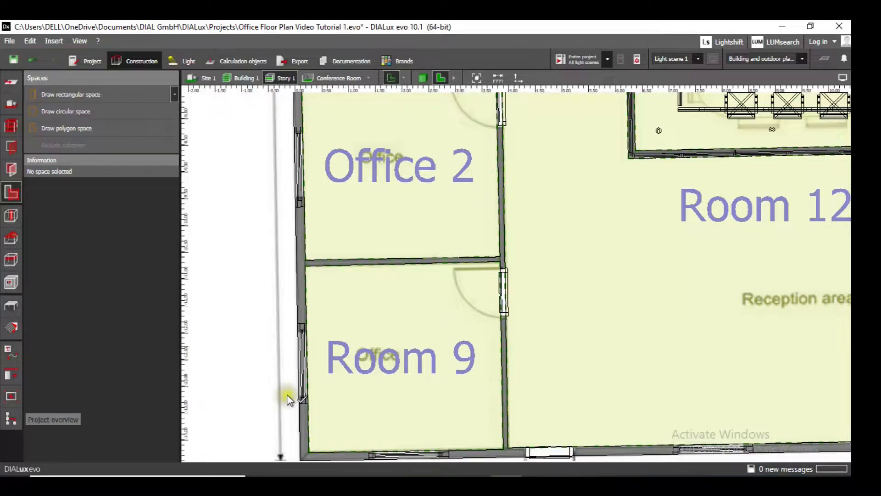
scroll(287, 398, "down", 4)
middle_click_drag(562, 378, 489, 402)
scroll(497, 393, "down", 2)
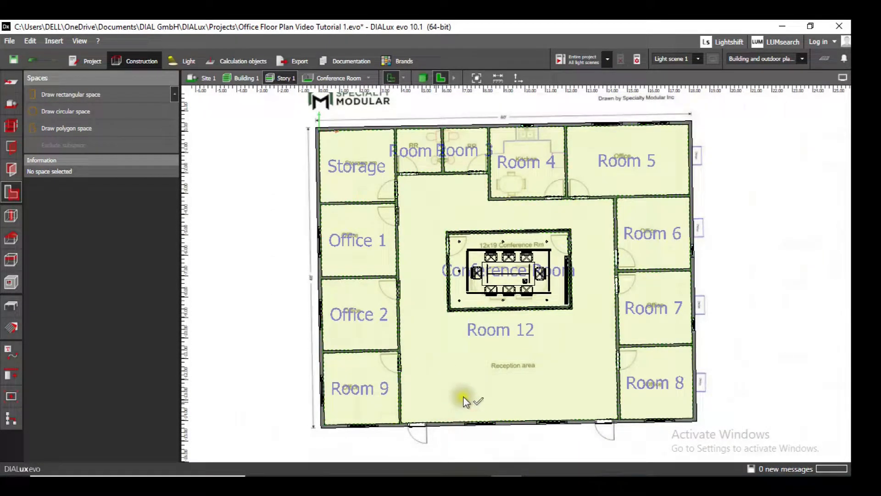
scroll(456, 151, "up", 5)
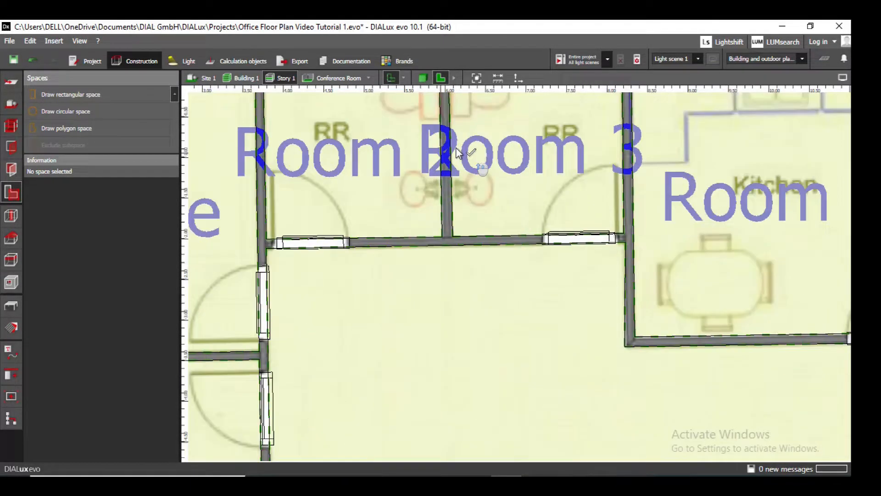
left_click(12, 355)
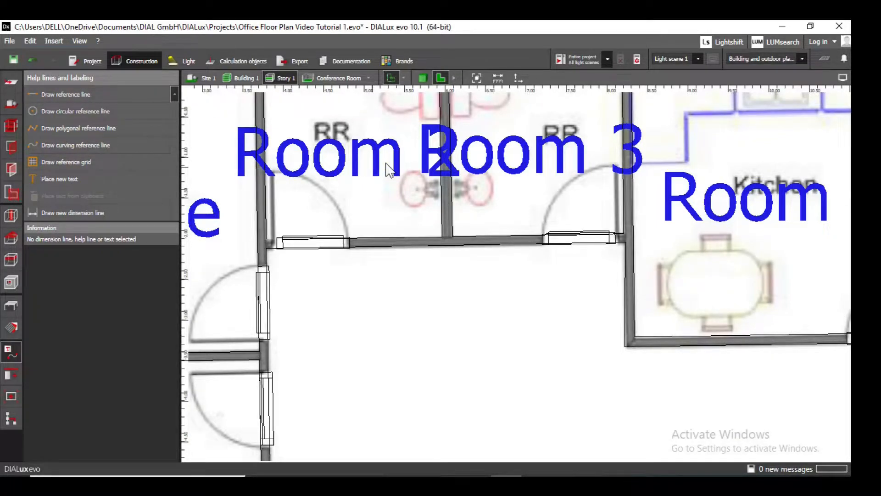
scroll(414, 189, "down", 1)
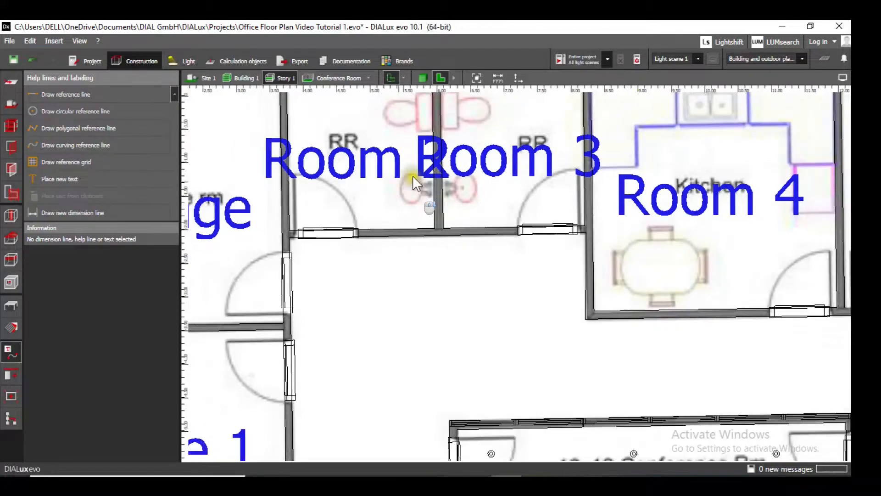
left_click(391, 165)
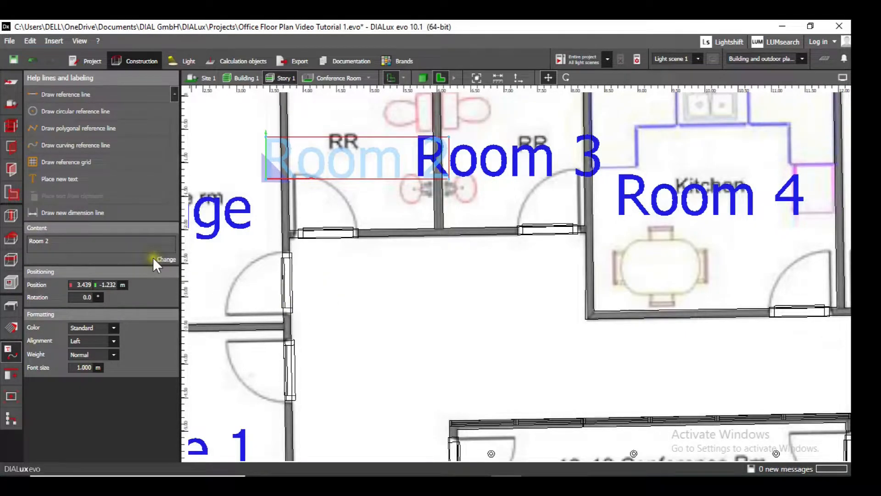
left_click(166, 259)
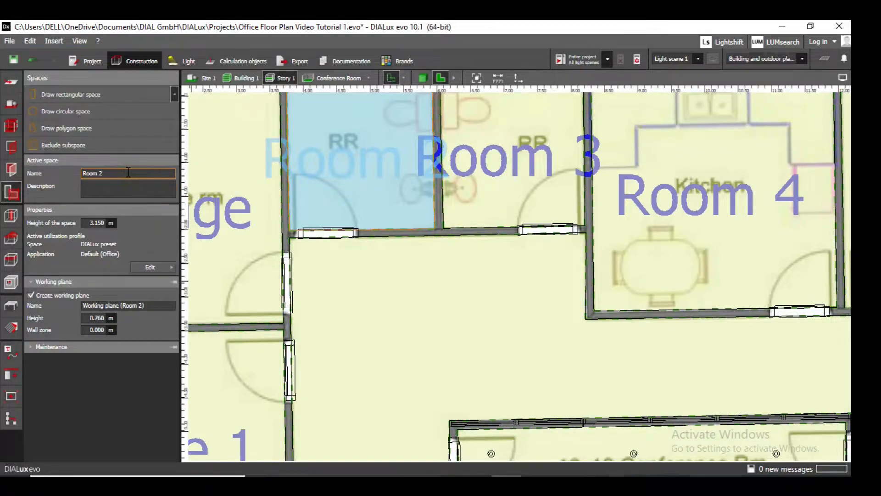
left_click(386, 181)
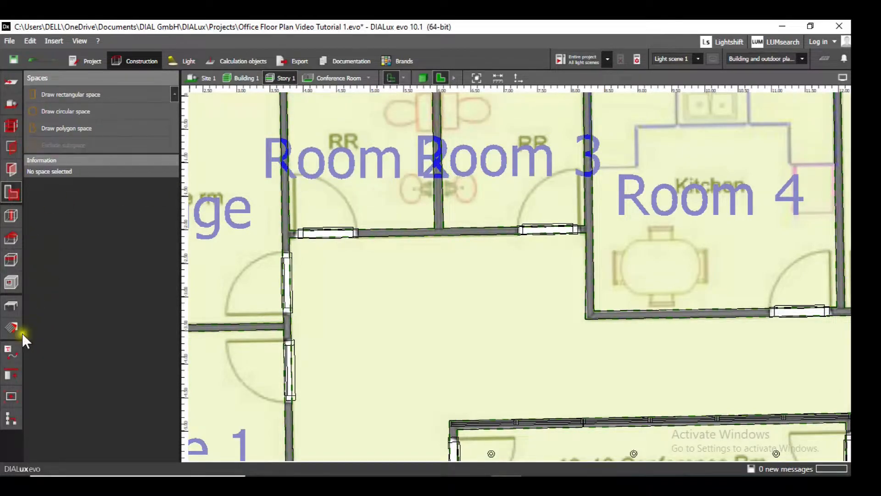
- Set the font size of the Room 4 text label in the kitchen to 0.5 m
left_click(14, 351)
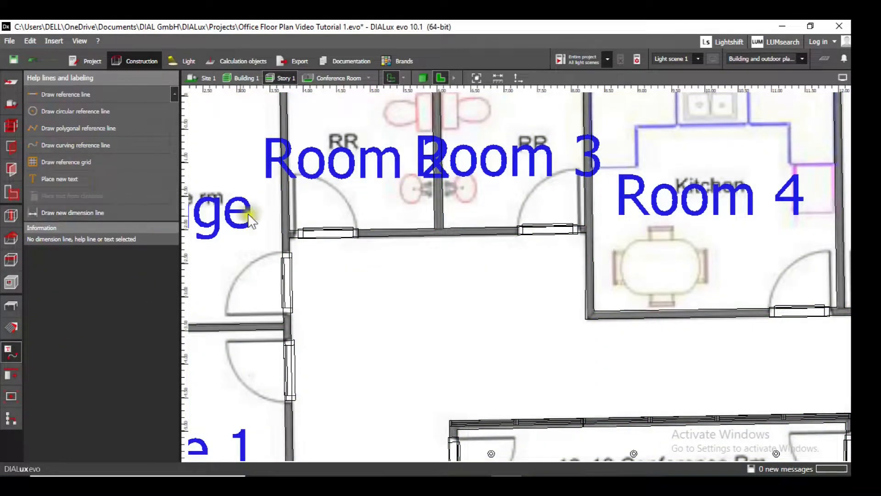
scroll(359, 270, "down", 2)
scroll(615, 241, "up", 5)
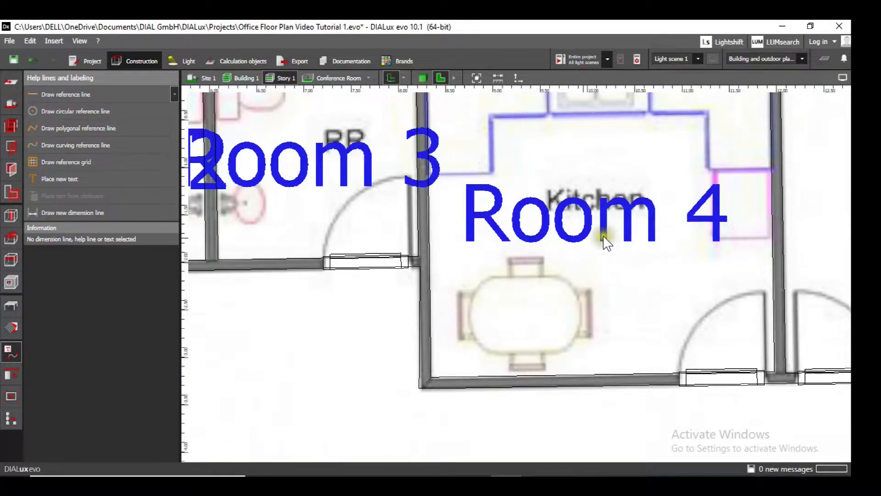
left_click(603, 238)
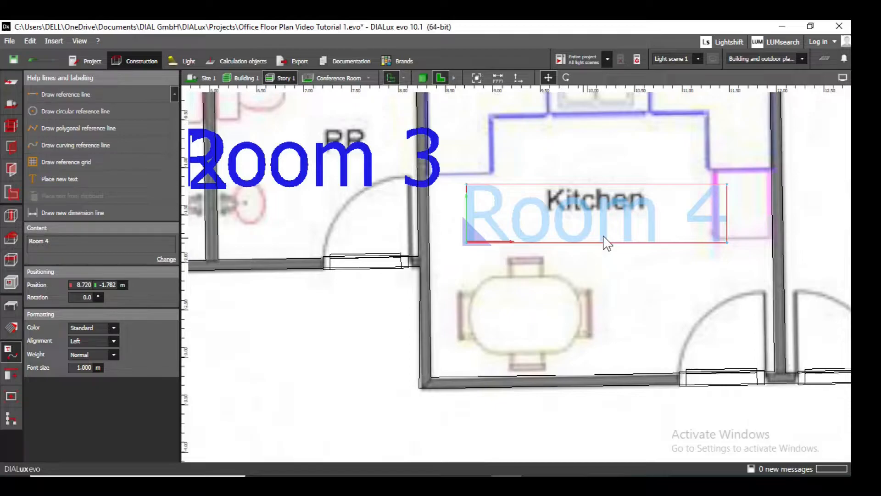
key("Left")
key("Left")
key("Left")
key("Left")
key("Left")
key("Left")
key("Left")
key("Left")
key("Left")
key("Left")
key("Left")
key("Left")
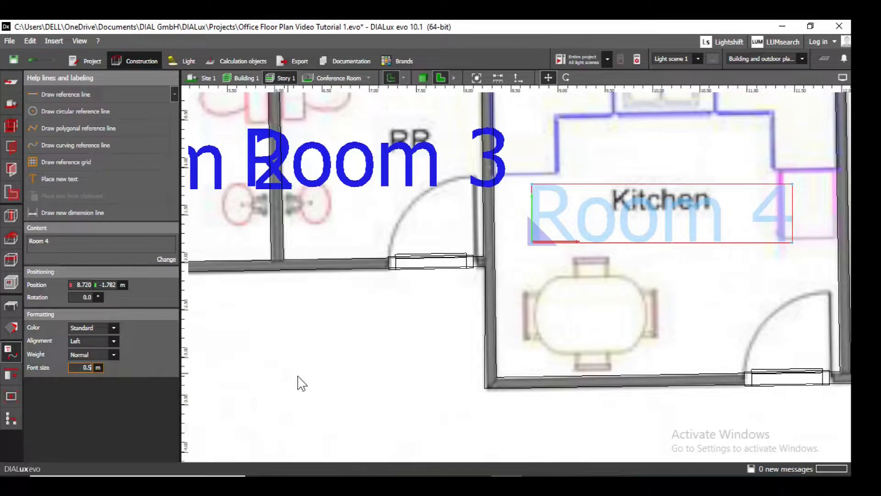
key("Return")
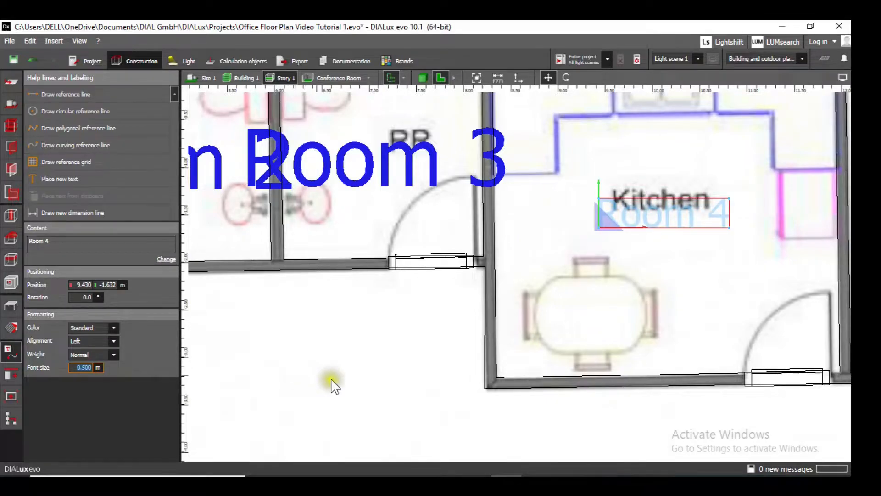
- Set the font size of the Room 3 text label, in the restroom beside the kitchen, to 0.5 m
scroll(340, 392, "down", 2)
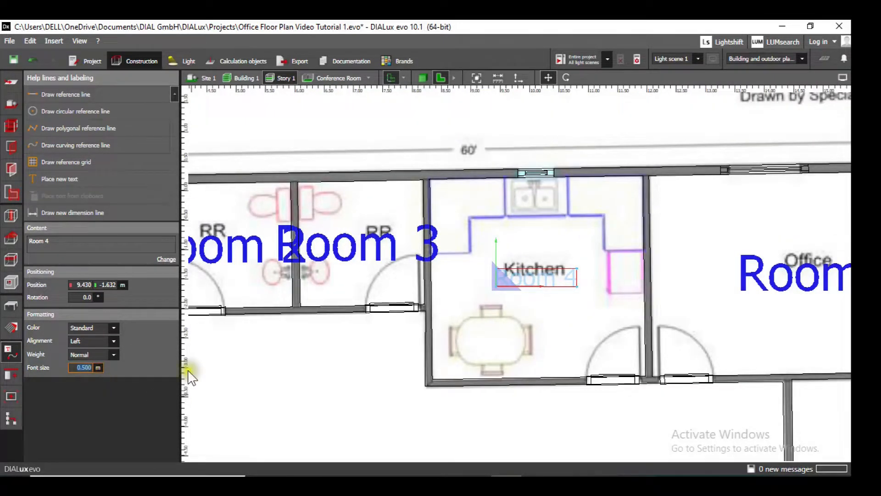
scroll(319, 373, "down", 3)
scroll(472, 370, "up", 2)
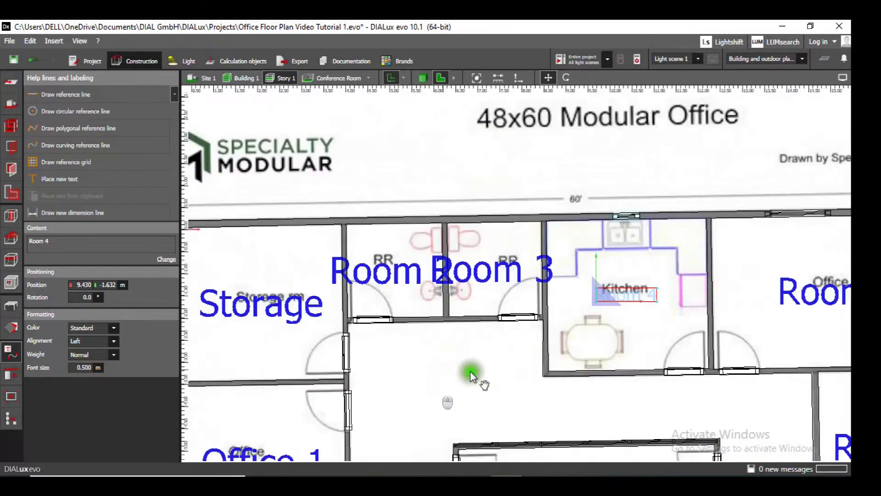
left_click(505, 280)
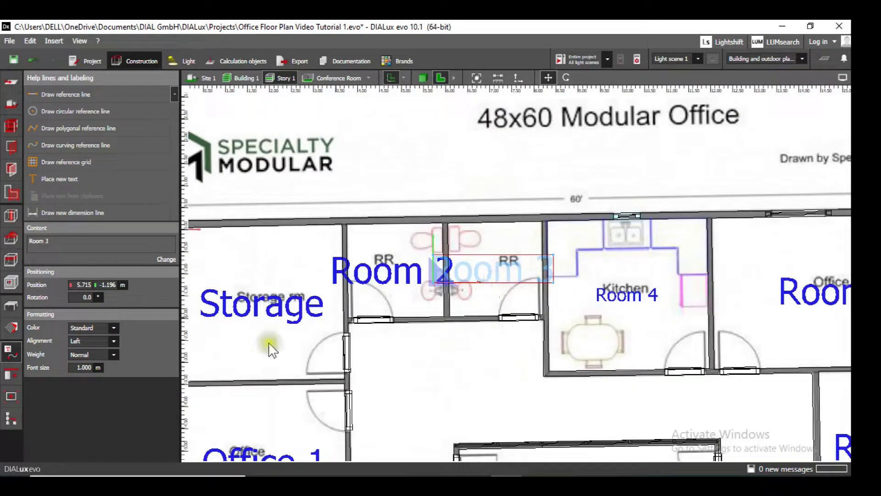
left_click(85, 369)
type("0.")
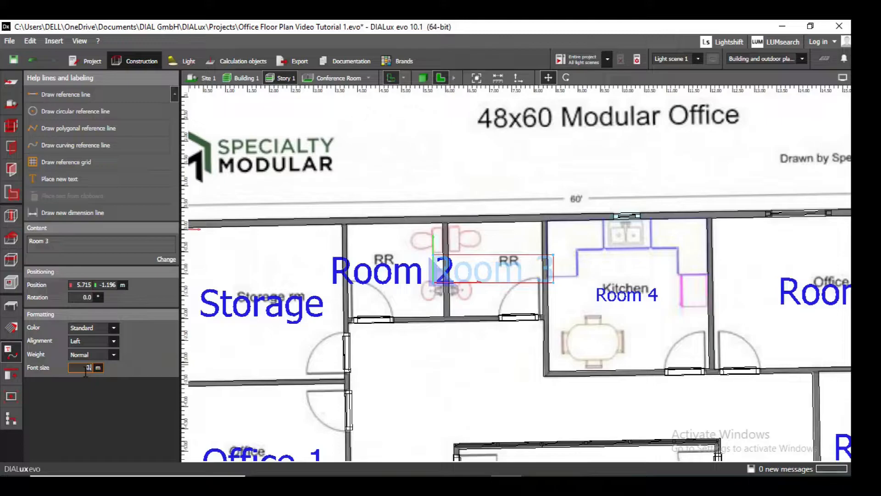
key("Return")
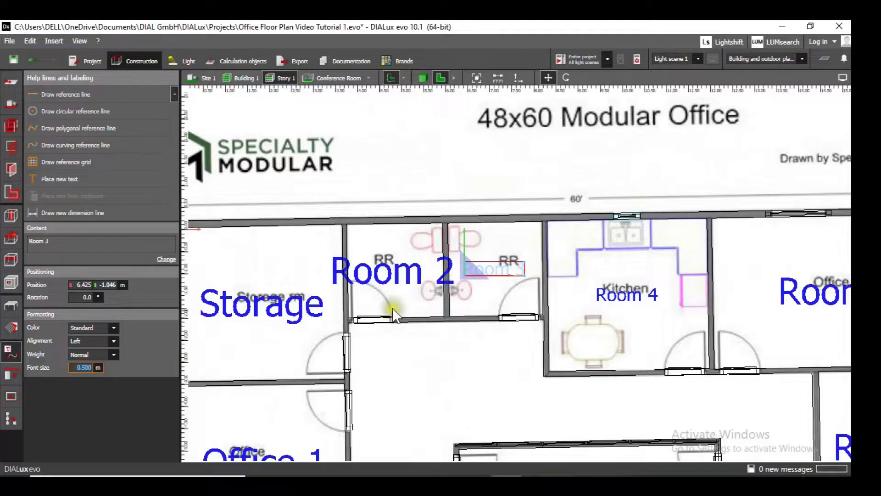
- Set the font size of the Room 2 text label, in the restroom next to Storage, to 0.5 m
left_click(400, 276)
scroll(406, 281, "up", 1)
left_click(85, 368)
type("0.5")
key("Return")
- Set the font size of the Storage text label to 0.5 m
scroll(446, 373, "down", 3)
middle_click_drag(446, 377, 531, 275)
left_click(428, 238)
left_click(85, 369)
type("0.5")
- Set the font size of the Office 1 text label below Storage to 0.5 m
middle_click_drag(541, 364, 548, 301)
left_click(448, 281)
left_click(84, 368)
type("0.5")
key("Return")
- Set the font size of the Office 2 and Room 9 text labels to 0.5 m each
left_click(428, 393)
middle_click_drag(436, 396, 436, 326)
left_click(86, 368)
type("0.5")
middle_click_drag(489, 438, 492, 330)
left_click(452, 320)
left_click(86, 369)
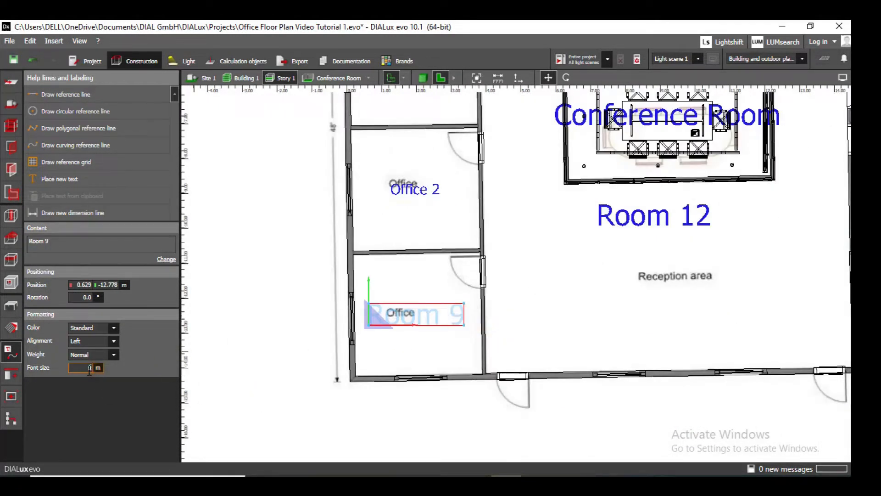
type("0.5")
- Rename the Room 12 space surrounding the conference room as Reception Area
middle_click_drag(724, 229, 659, 291)
scroll(660, 291, "up", 1)
left_click(603, 281)
left_click(11, 193)
left_click(507, 281)
left_click(138, 172)
type("Reception Area")
key("Return")
left_click(106, 332)
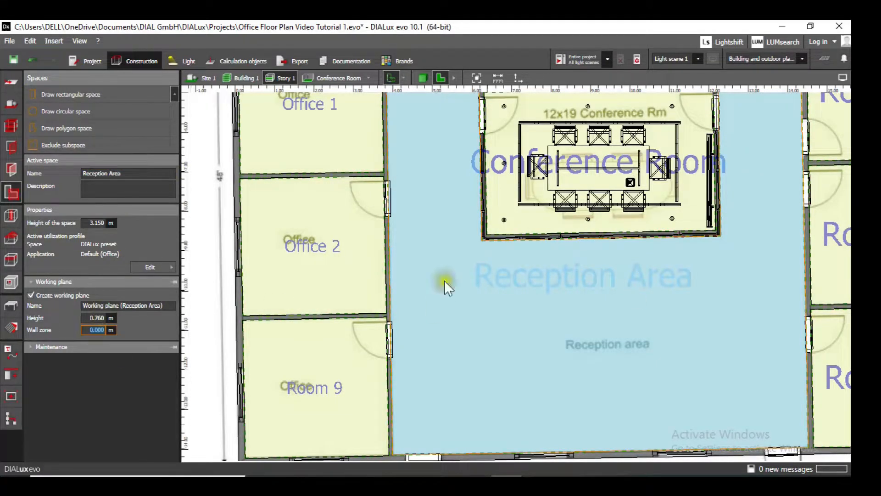
- Set the font size of the Reception Area text label to 0.5 m
double_click(601, 282)
left_click(584, 290)
left_click(87, 368)
type("0.5")
left_click(663, 333)
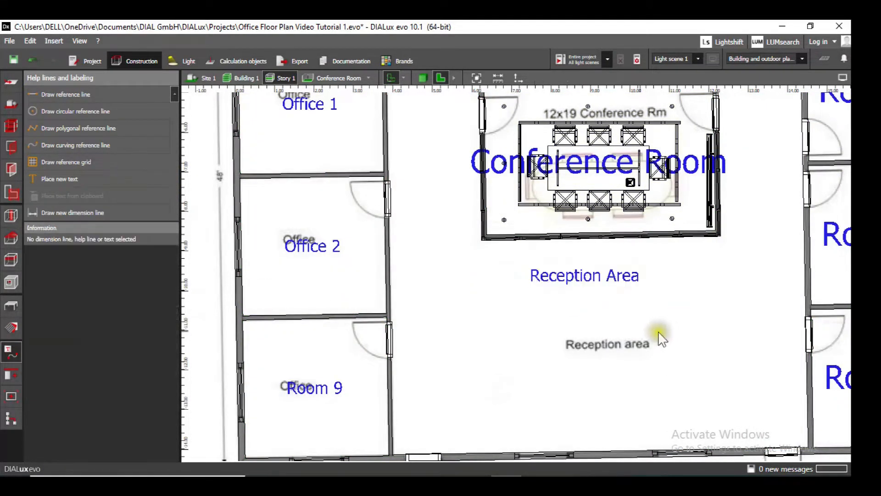
- Set the font size of the Conference Room text label to 0.5 m
scroll(753, 100, "up", 2)
left_click(690, 196)
left_click(88, 368)
type("0.5")
left_click(248, 390)
- Set the font size of the Room 5 text label, in the large office beside the kitchen, to 0.5 m
scroll(711, 356, "down", 5)
middle_click_drag(733, 374, 607, 353)
left_click(672, 157)
left_click(88, 368)
type("0.5")
- Set the font size of the Room 6 and Room 7 text labels below Room 5 to 0.5 m each
left_click(697, 235)
left_click(91, 369)
left_click(86, 368)
type("0.5")
key("Return")
- Set the font size of the Room 8 text label, in the plan's lower corner office, to 0.5 m
left_click(676, 393)
left_click(85, 367)
type("0.5")
key("Return")
left_click(565, 316)
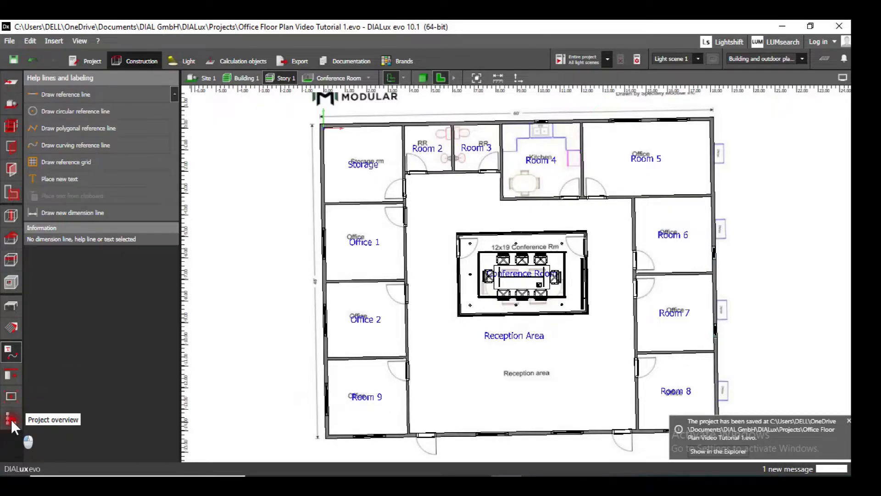
- Show the project overview and rename Room 3 there as Toilet 1
left_click(11, 419)
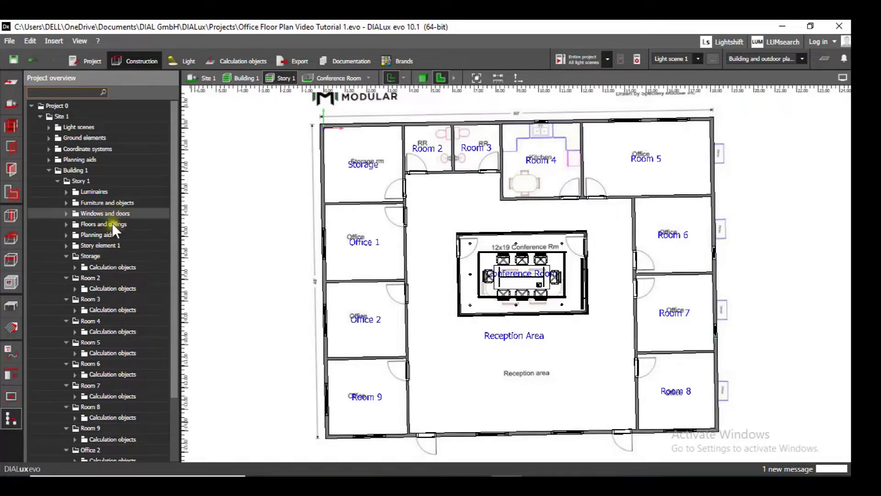
double_click(131, 299)
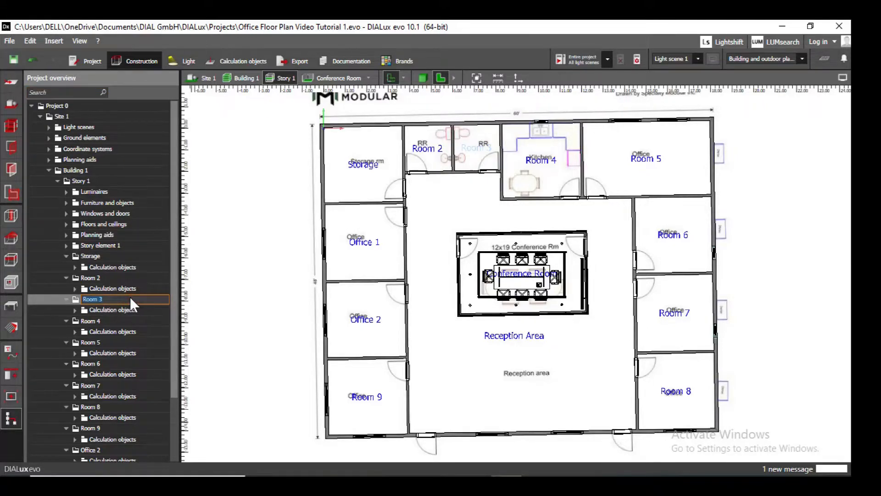
type("Toilet 1")
key("Return")
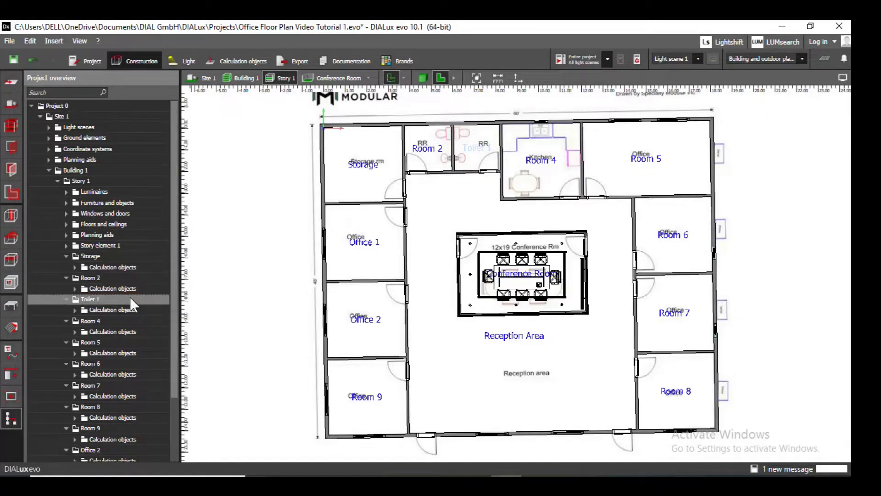
- Rename Room 2, the restroom beside Toilet 1, as Toilet 2 in the project overview
scroll(482, 108, "up", 6)
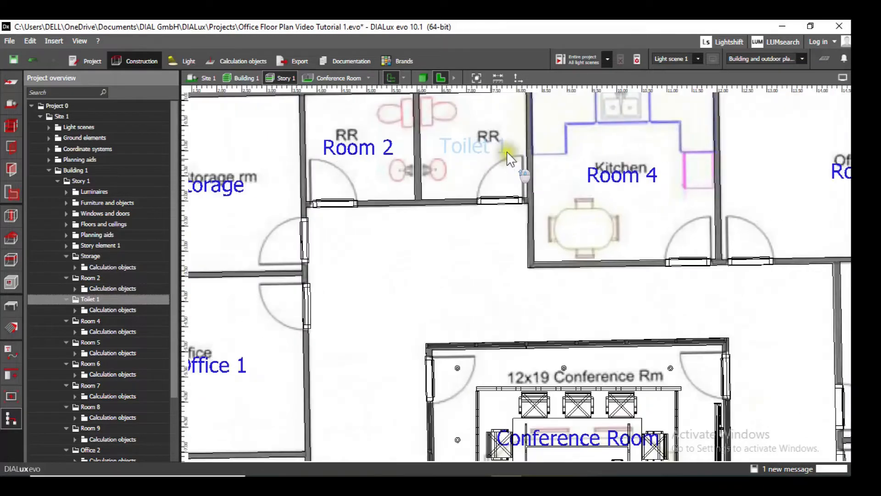
scroll(501, 152, "up", 1)
middle_click_drag(499, 169, 572, 233)
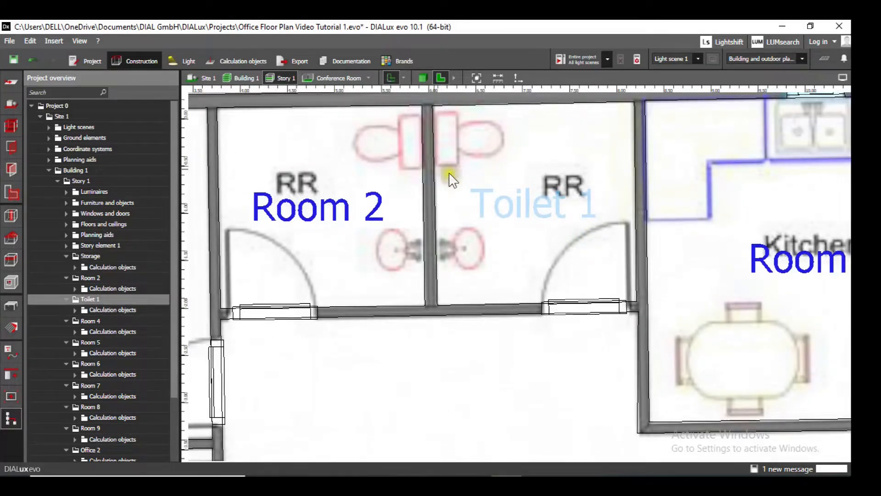
scroll(522, 188, "down", 1)
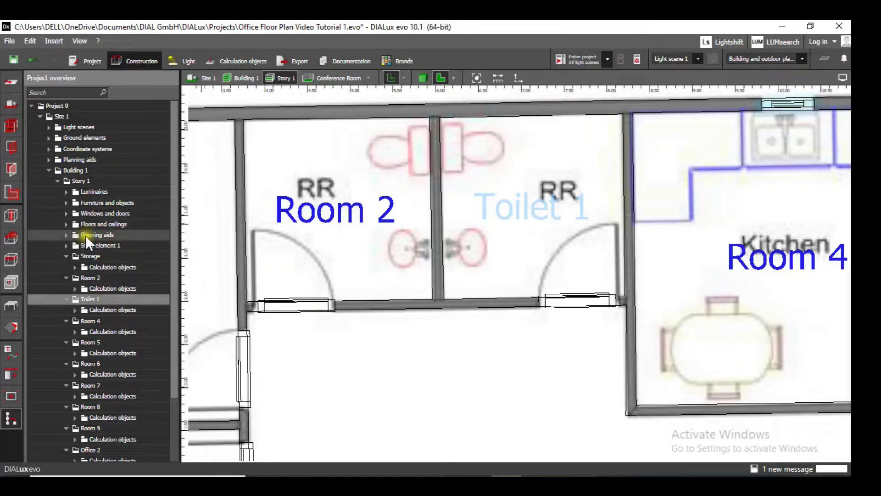
double_click(96, 277)
type("Toilet 2")
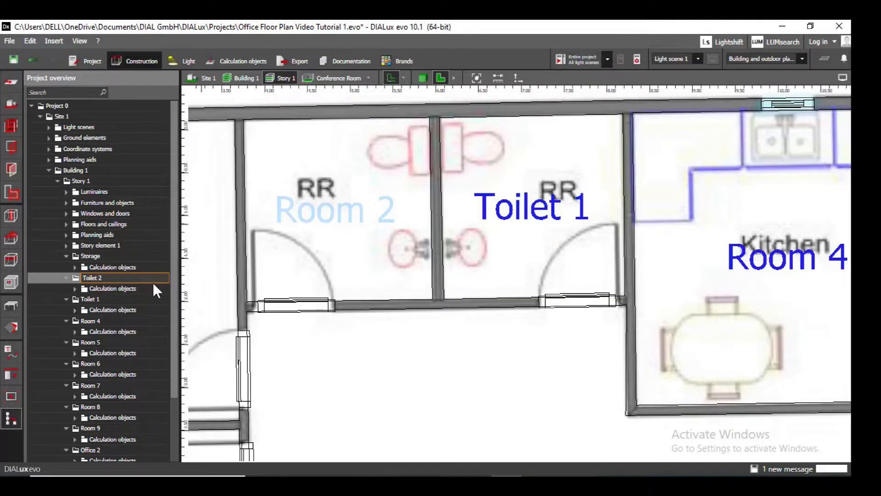
key("Return")
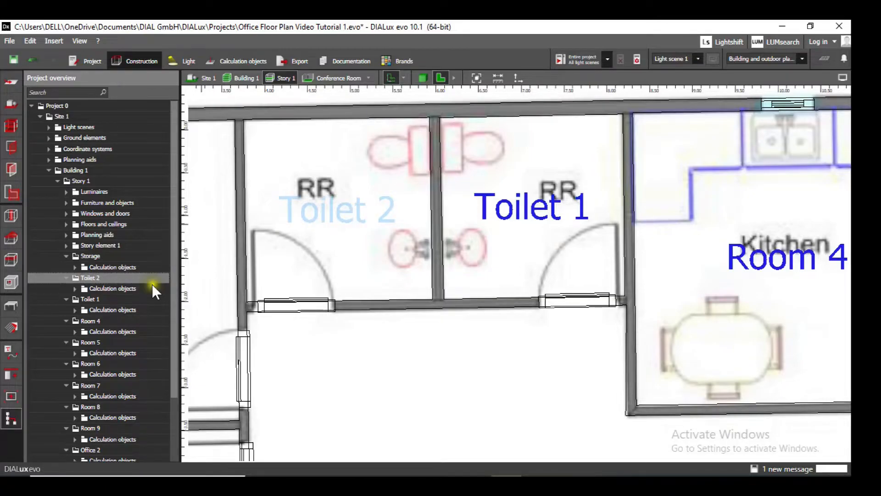
- Rename Room 4 as Kitchen in the project overview
scroll(488, 384, "down", 2)
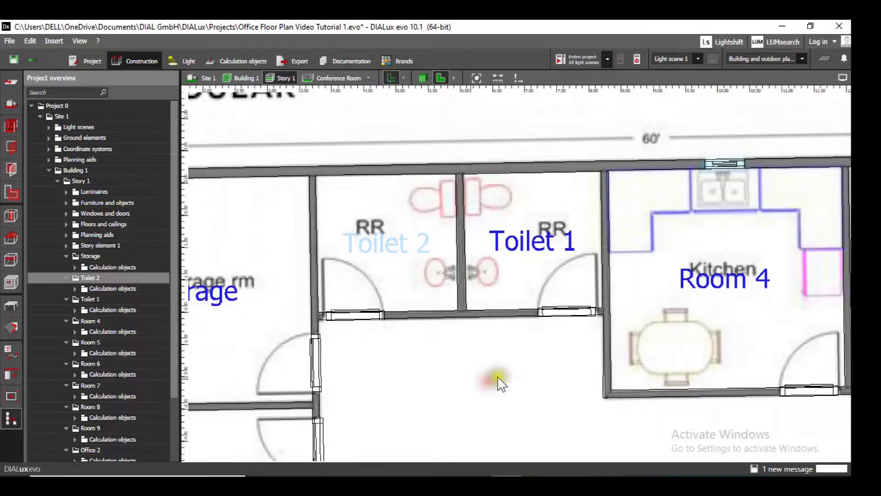
left_click(499, 382)
scroll(502, 384, "down", 1)
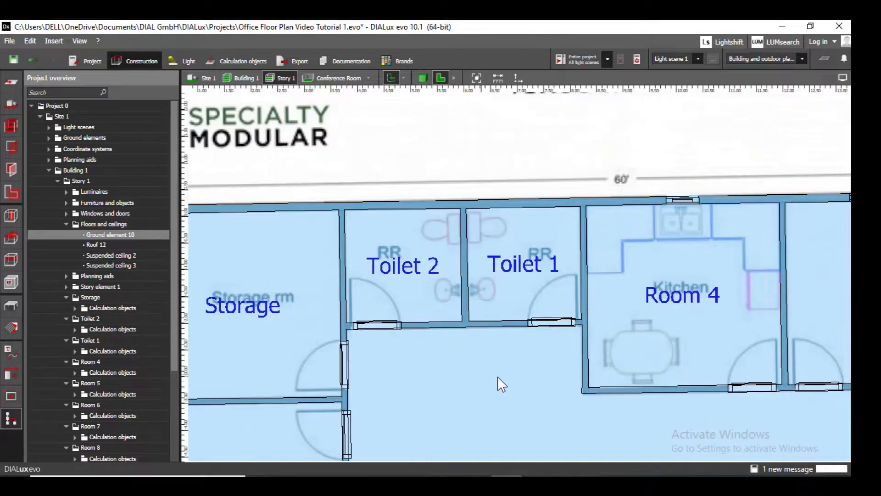
scroll(605, 305, "down", 3)
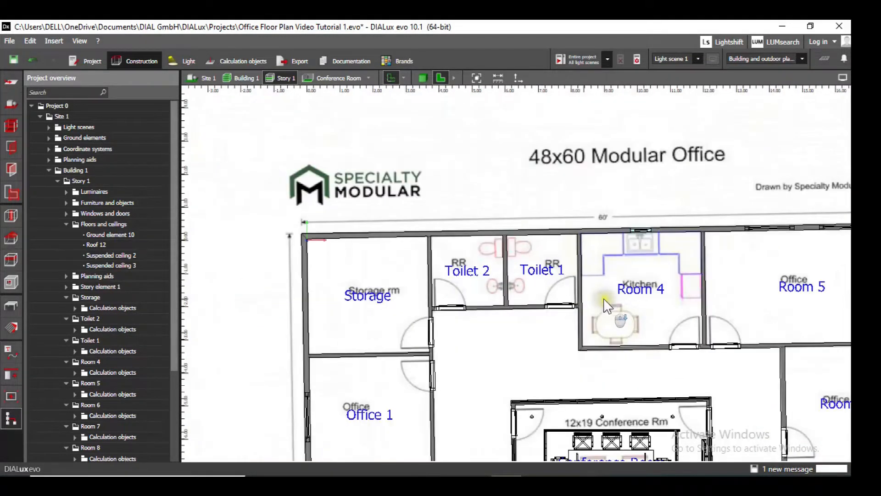
right_click_drag(633, 300, 569, 238)
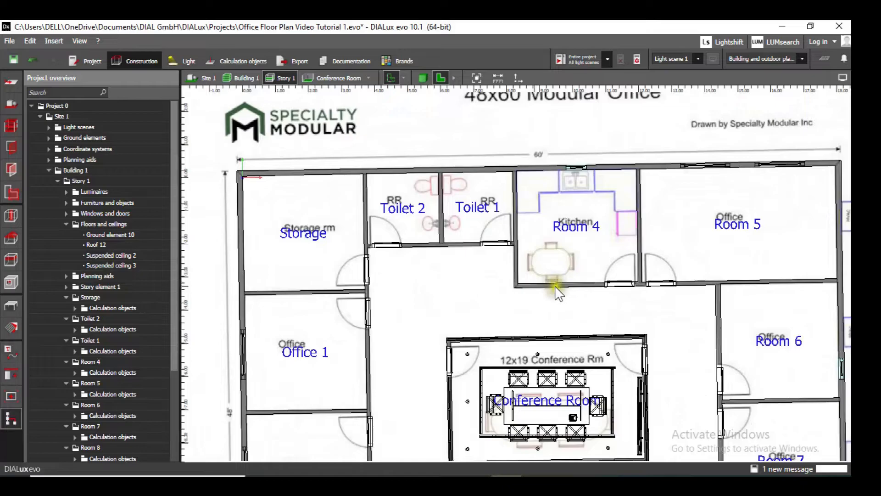
scroll(615, 225, "up", 3)
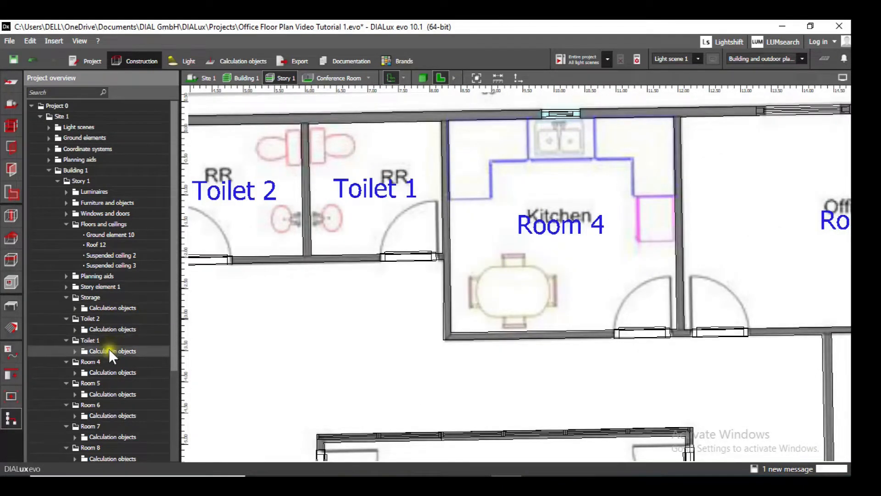
left_click(119, 364)
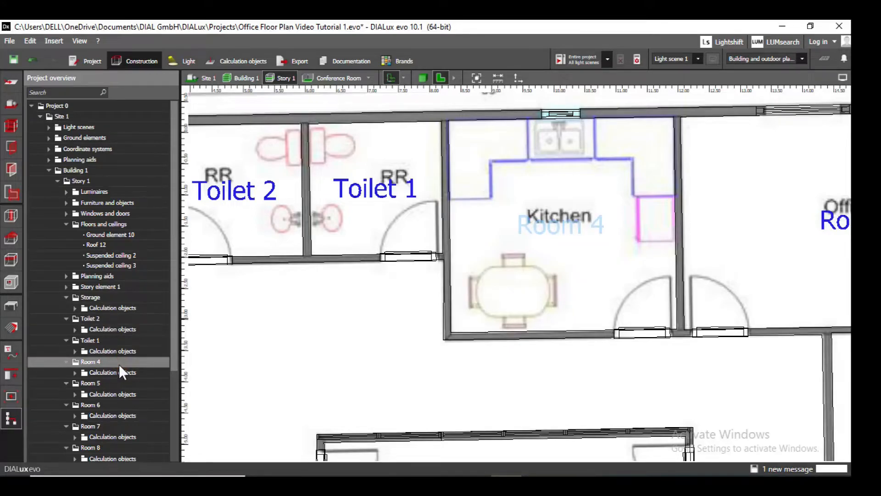
key("F2")
type("Kitchen")
key("Return")
- Rename Room 9, the office directly below Office 2, as Office 3 in the project overview
scroll(328, 270, "down", 3)
scroll(643, 285, "up", 1)
scroll(506, 363, "down", 3)
scroll(396, 413, "up", 2)
middle_click_drag(396, 420, 438, 397)
scroll(125, 406, "down", 4)
left_click(112, 353)
key("F2")
type("Office 3")
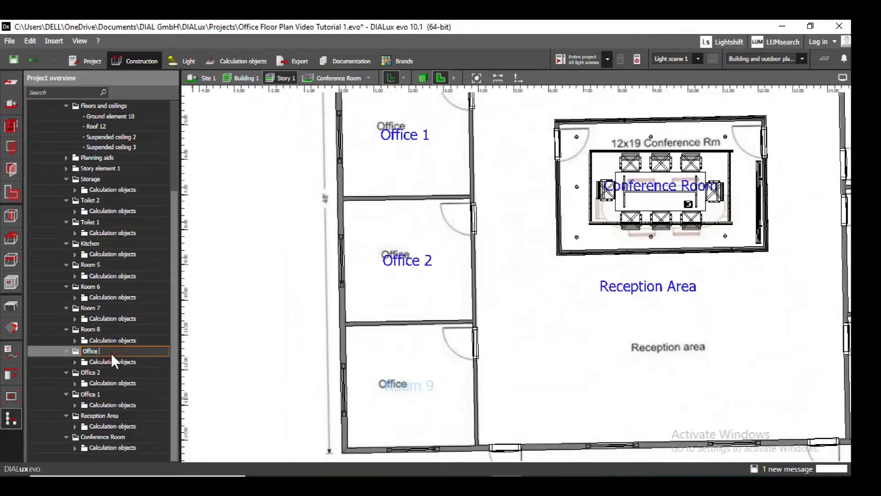
key("Return")
- Rename Room 8, the corner office across the reception area from Office 3, as Office 4
scroll(583, 380, "down", 3)
middle_click_drag(790, 274, 634, 275)
scroll(601, 390, "up", 5)
left_click(114, 331)
key("F2")
scroll(356, 351, "down", 4)
middle_click_drag(356, 351, 560, 339)
type("Office 4")
key("Return")
- Rename Room 7, the office directly above Office 4, as Office 5
left_click(110, 308)
key("F2")
type("O")
key("Return")
- Rename Room 6, the office directly above Office 5, as Office 6
scroll(714, 259, "down", 5)
scroll(704, 185, "up", 8)
double_click(110, 287)
type("Office 6")
key("Return")
- Rename Room 5, the large office beside the kitchen, as Office 7
scroll(709, 260, "down", 7)
scroll(684, 177, "up", 8)
left_click(111, 266)
key("F2")
type("Office 7")
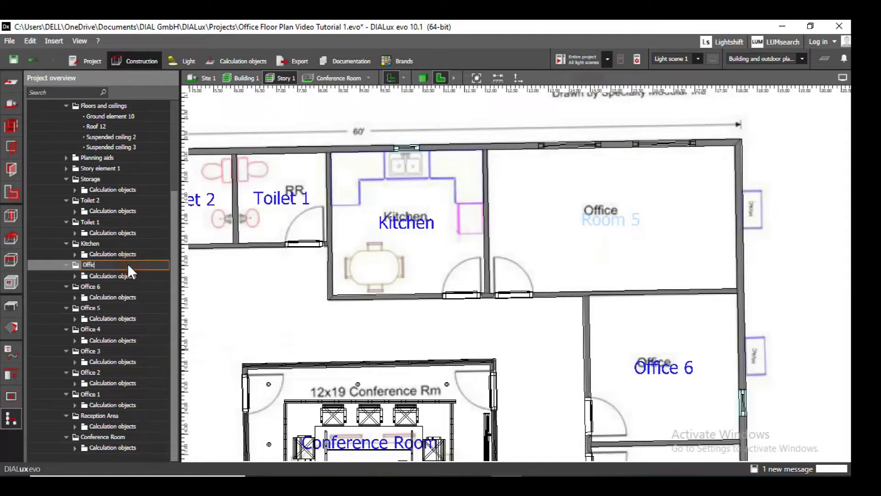
key("Return")
- Hide the imported floor plan drawing behind the model so only the modelled rooms and their labels show
scroll(702, 313, "down", 7)
middle_click_drag(688, 319, 697, 247)
scroll(698, 247, "up", 3)
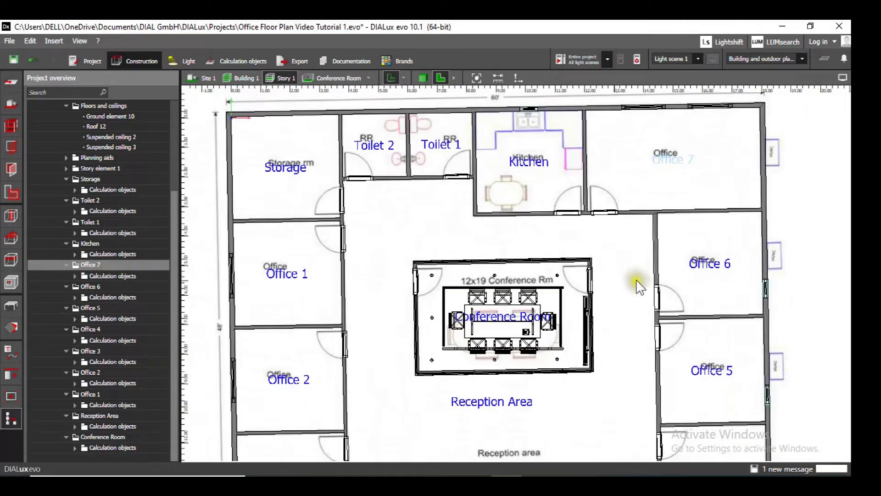
left_click(398, 74)
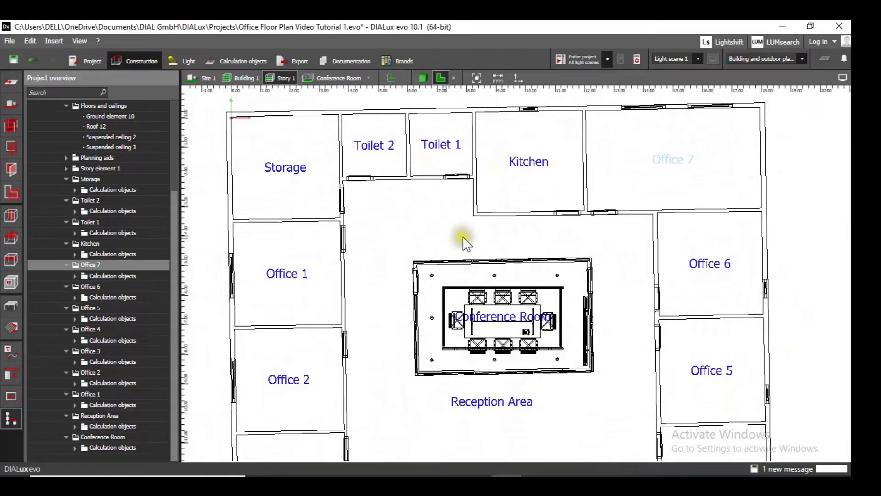
scroll(468, 238, "down", 2)
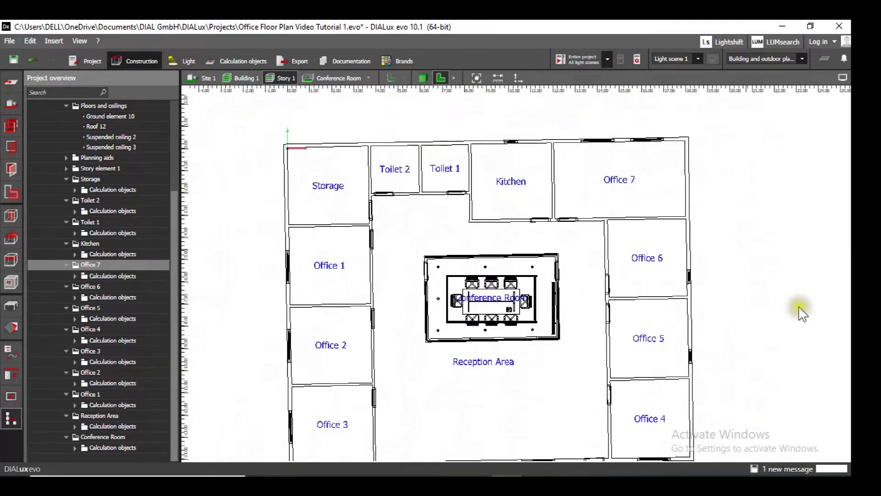
scroll(802, 317, "down", 1)
scroll(799, 317, "down", 1)
middle_click_drag(799, 316, 794, 279)
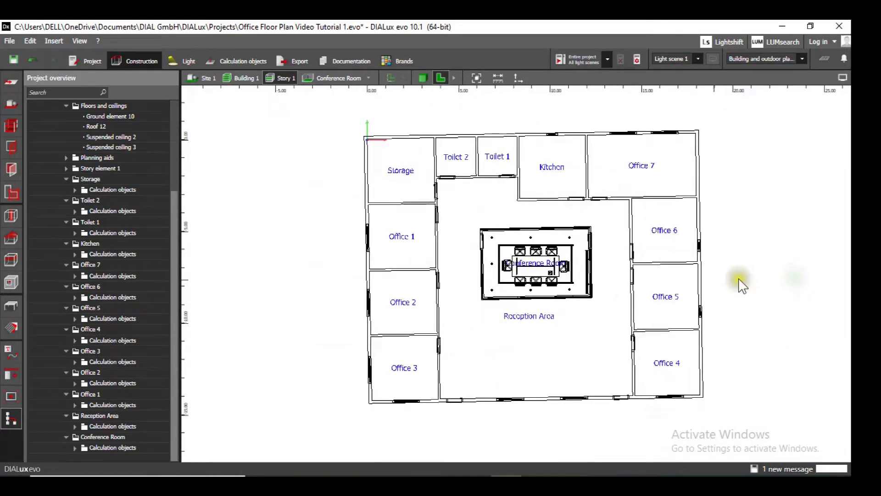
- Set the text color of the Storage room's label to Red using the help lines and labeling tool
scroll(413, 177, "up", 3)
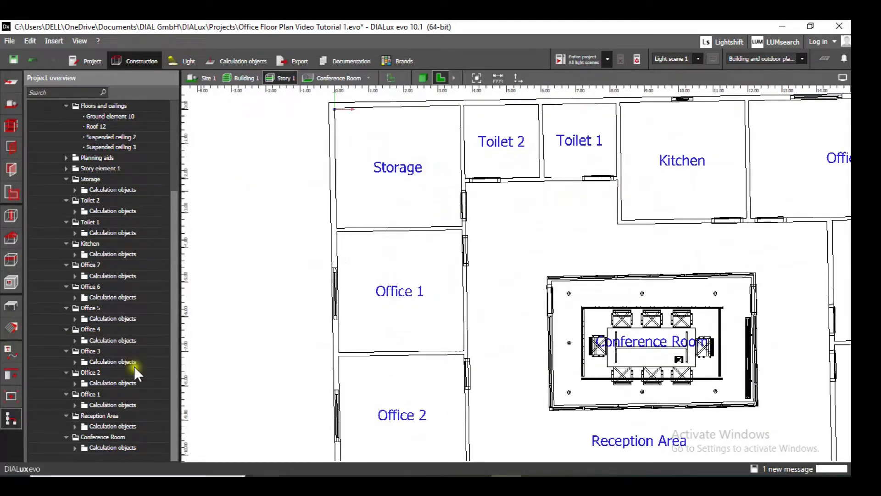
scroll(516, 252, "down", 3)
scroll(521, 271, "up", 3)
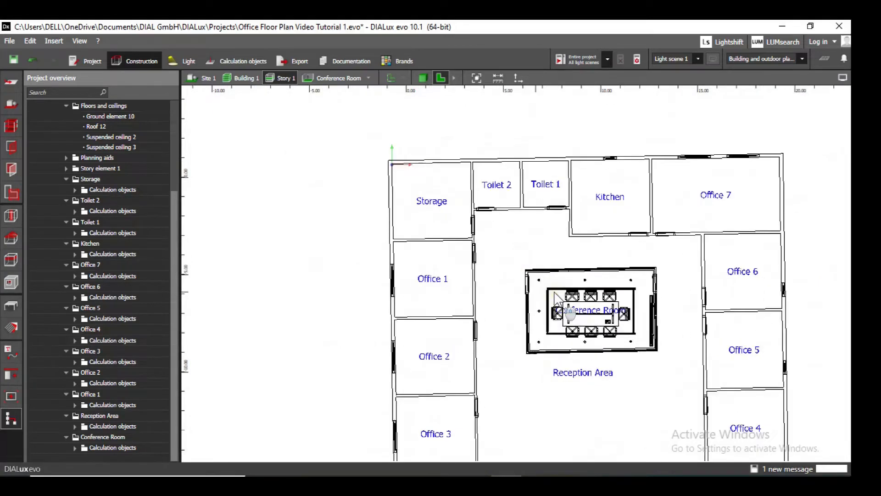
scroll(441, 193, "up", 2)
left_click(433, 177)
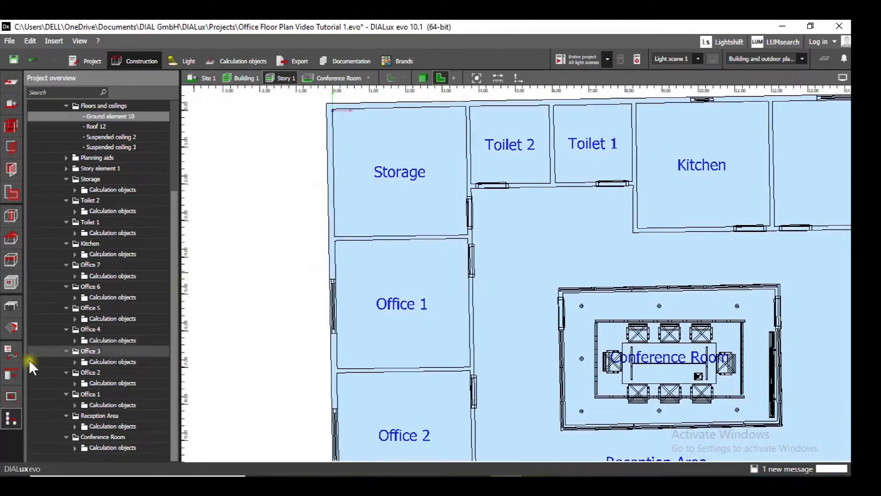
left_click(11, 352)
left_click(460, 198)
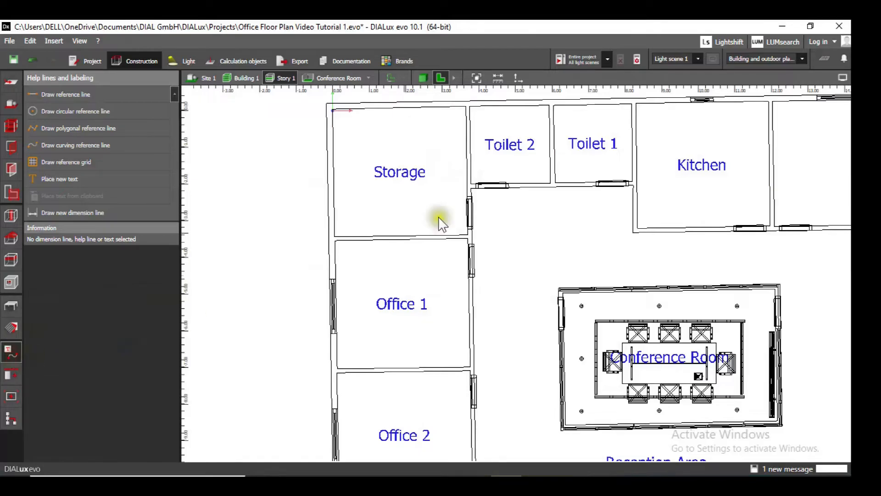
left_click(422, 172)
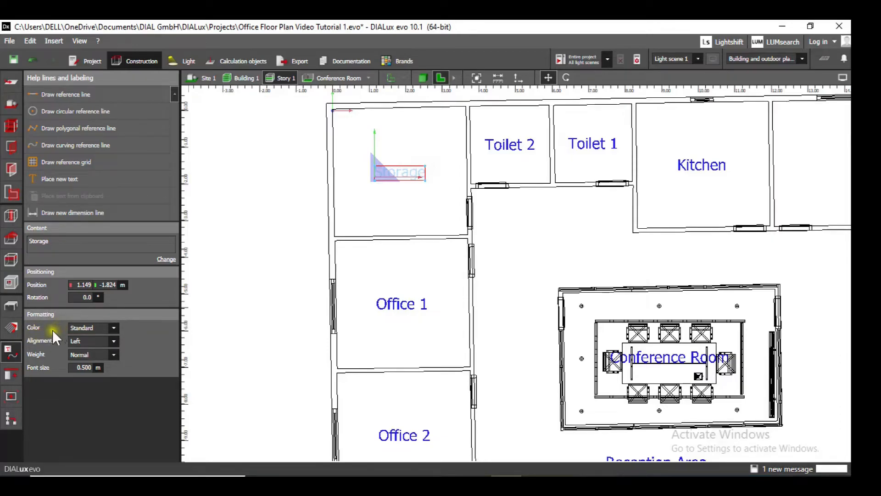
left_click(52, 362)
left_click(115, 331)
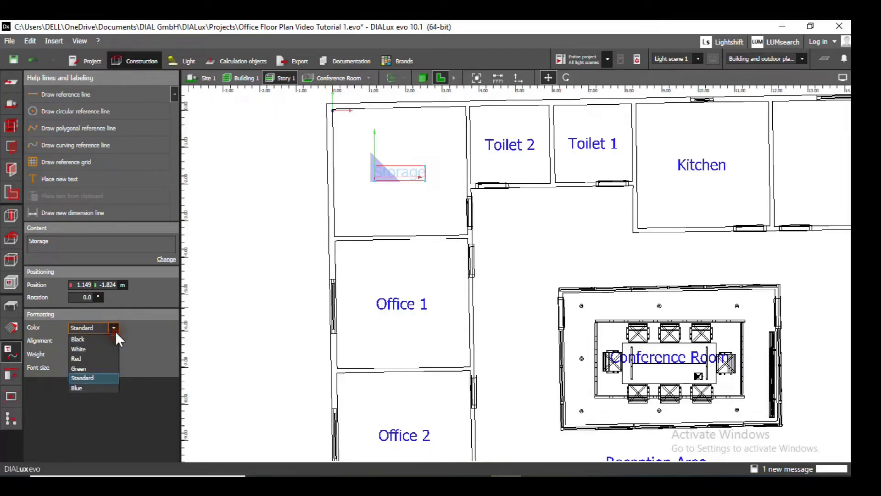
left_click(98, 359)
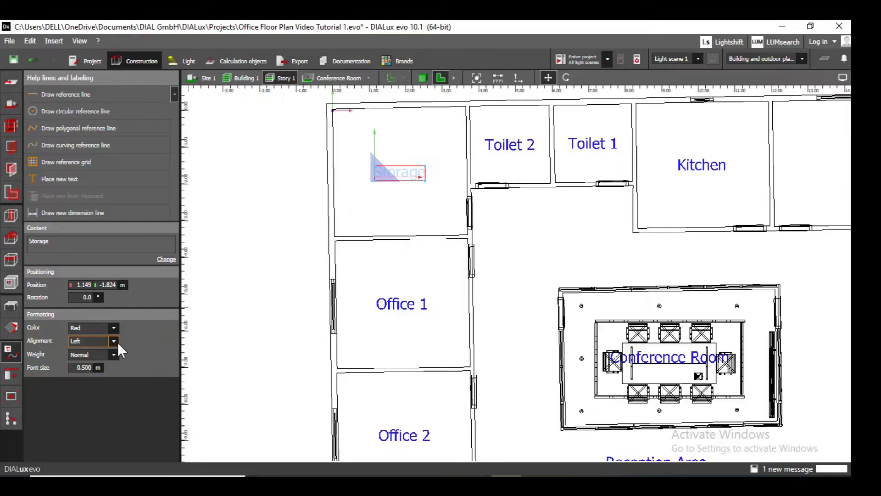
- Change the Storage label's text alignment to Centered and deselect the label
left_click(117, 342)
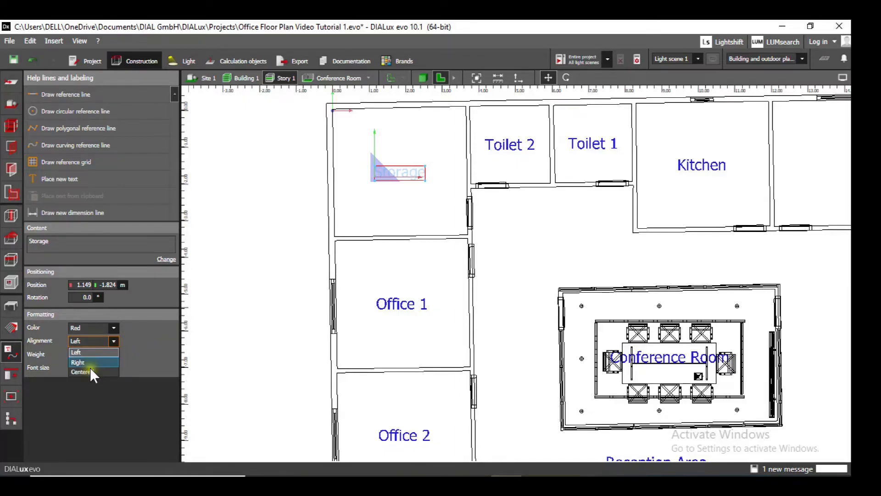
left_click(90, 372)
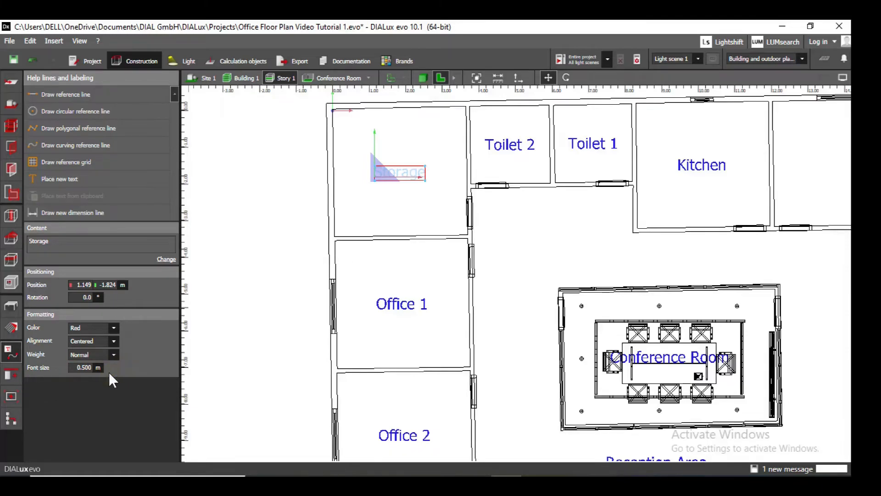
left_click(269, 294)
- Set the text color of the Office 1 label to Green
scroll(365, 321, "down", 2)
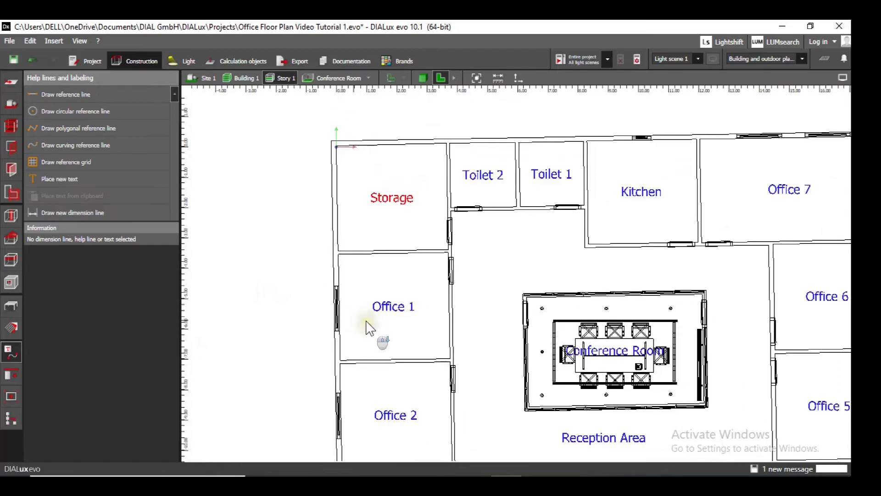
middle_click_drag(367, 327, 372, 271)
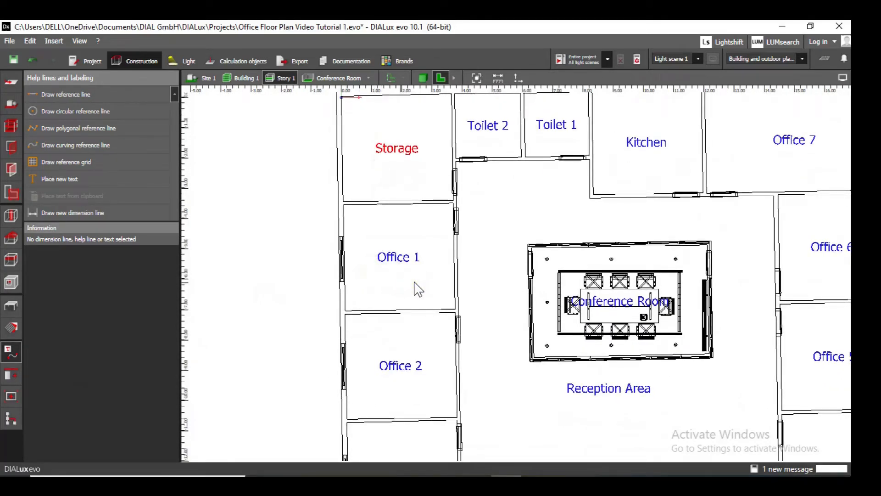
scroll(554, 301, "down", 1)
middle_click_drag(553, 302, 525, 252)
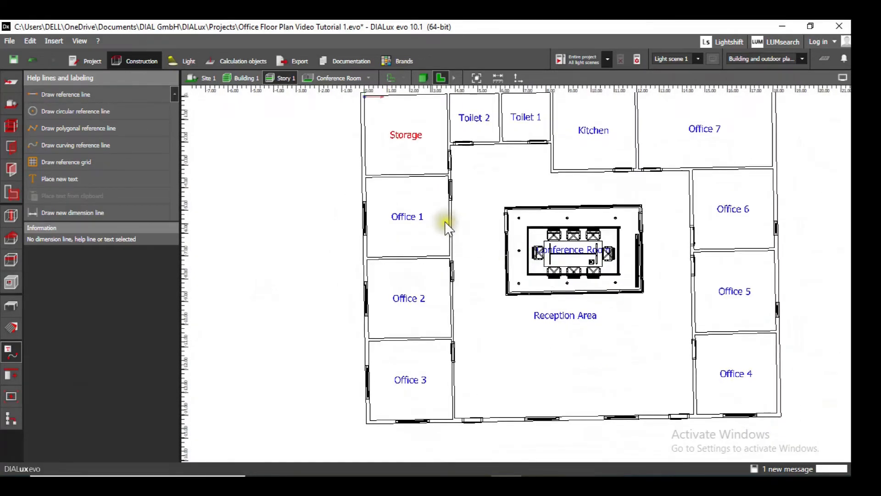
scroll(430, 222, "up", 1)
left_click(431, 222)
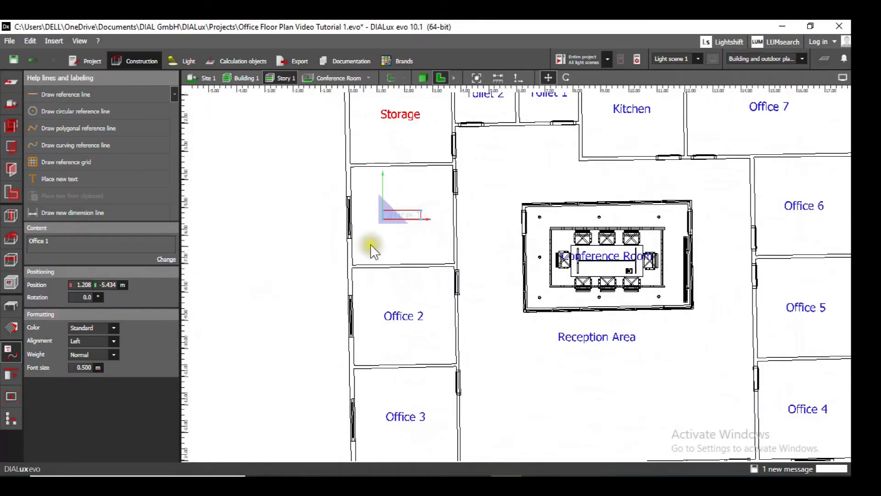
left_click(114, 328)
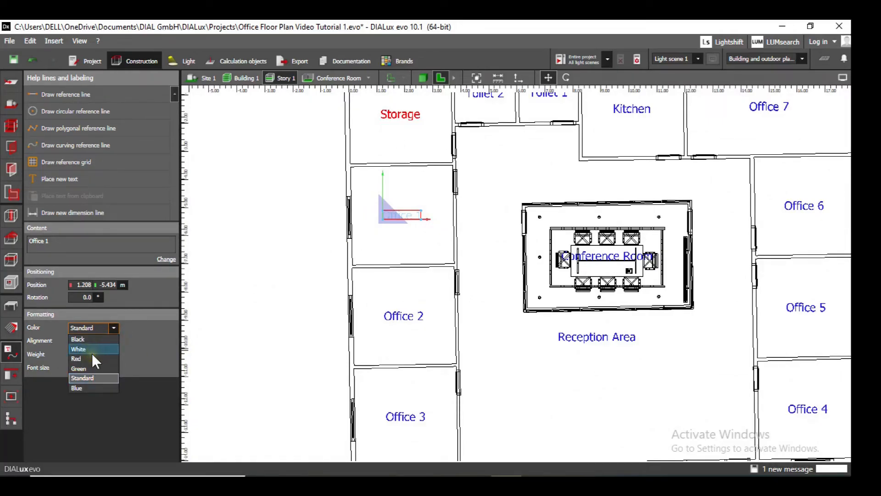
left_click(90, 370)
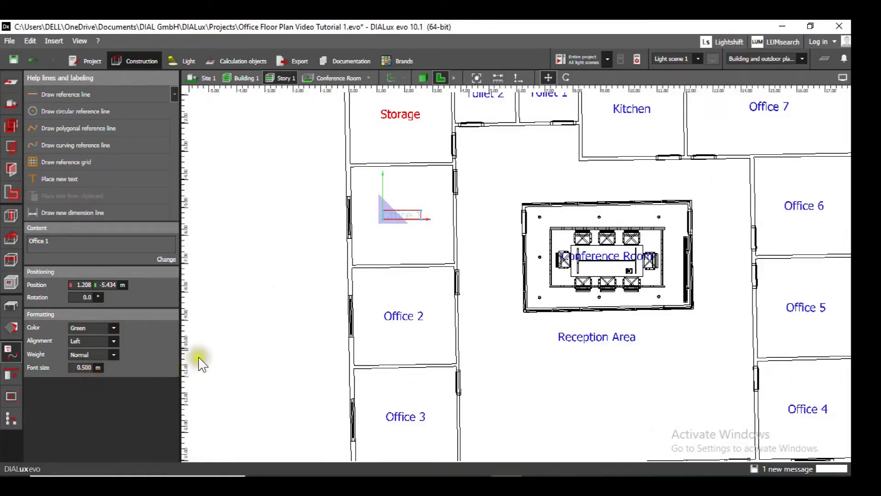
- Set the Office 1 label's text weight to Bold and deselect the label
left_click(118, 357)
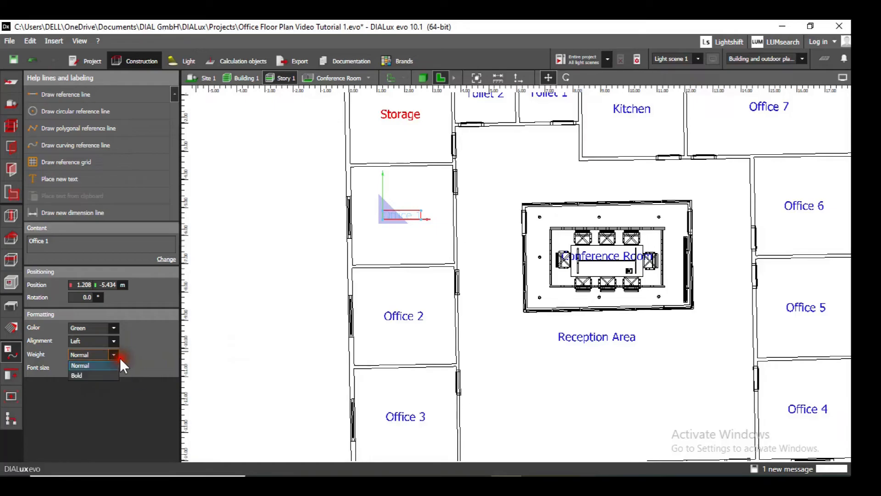
left_click(96, 376)
left_click(279, 308)
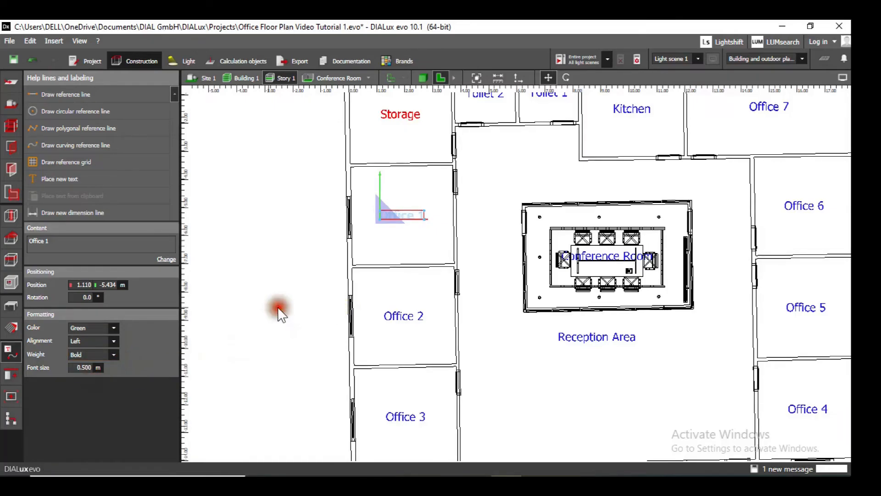
- Examine the room labels across the whole floor plan, comparing the reformatted Storage and Office 1 labels with the others
scroll(281, 317, "down", 2)
scroll(374, 215, "up", 3)
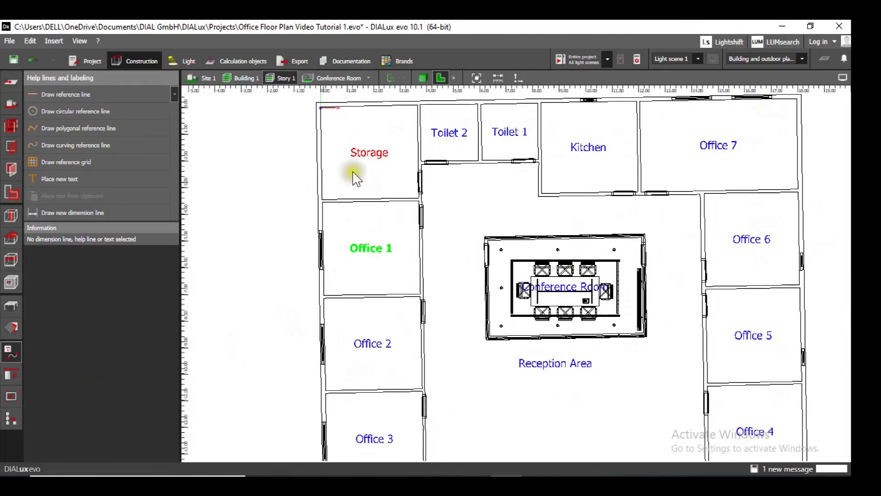
scroll(384, 159, "up", 3)
scroll(385, 183, "down", 3)
scroll(391, 203, "up", 3)
scroll(420, 168, "down", 3)
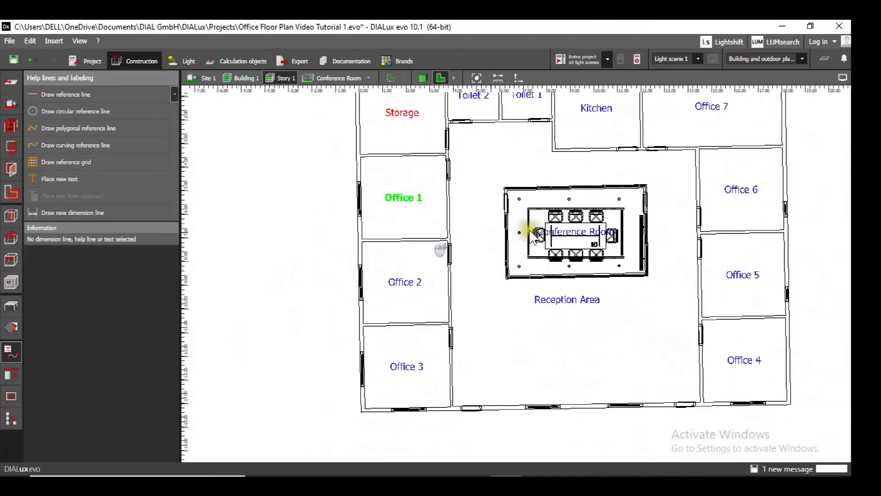
middle_click_drag(516, 309, 516, 280)
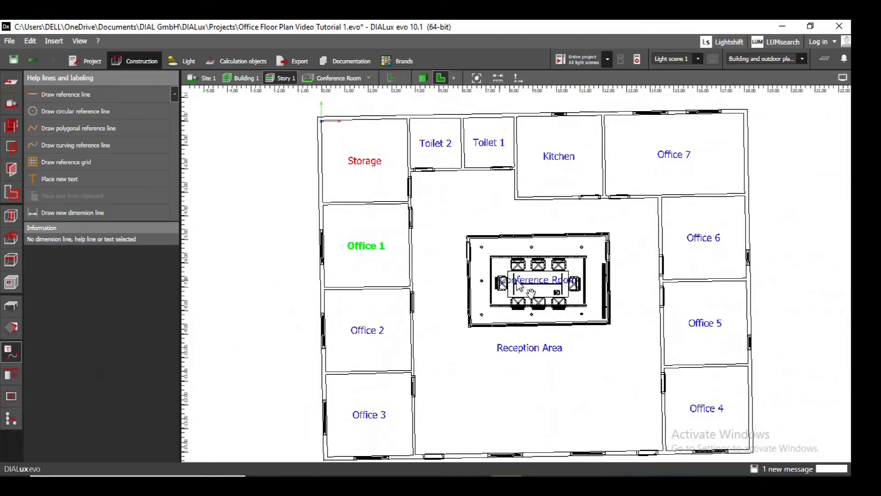
left_click(572, 456)
left_click(717, 277)
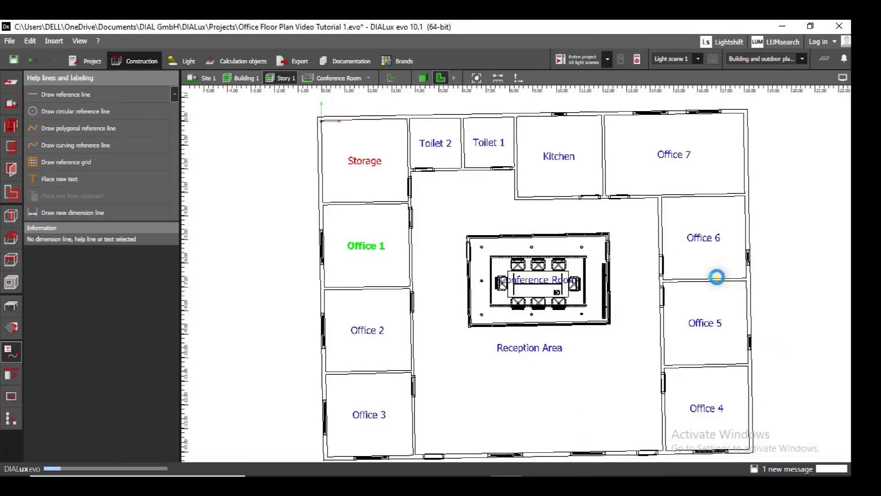